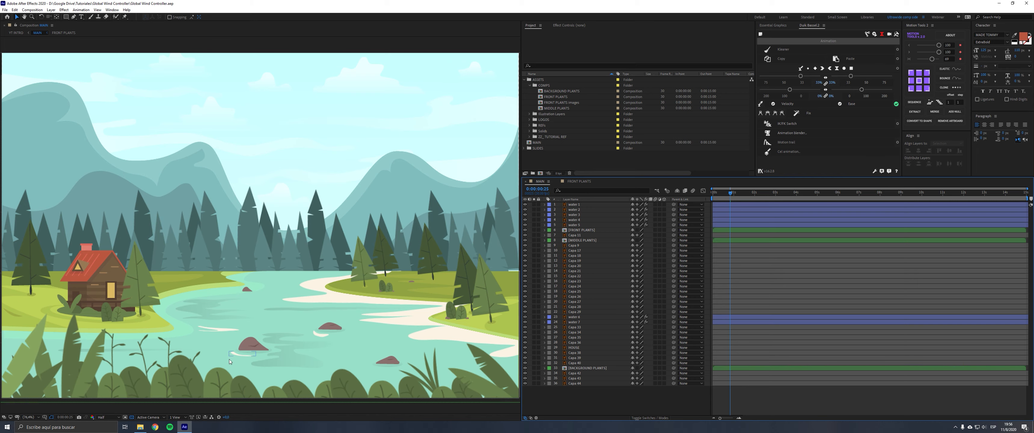
# Solo the FRONT PLANTS and MIDDLE PLANTS layers of the MAIN composition in turn to view their plants, and unsolo each
pyautogui.click(579, 231)
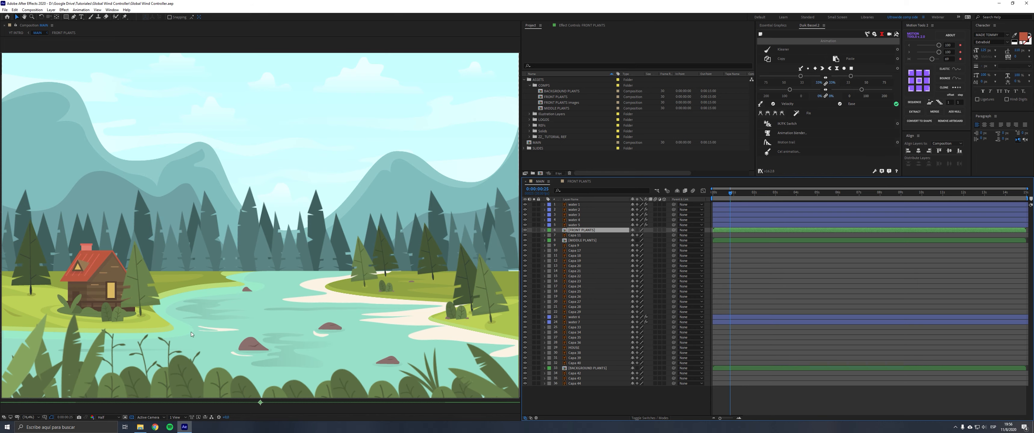
pyautogui.click(534, 230)
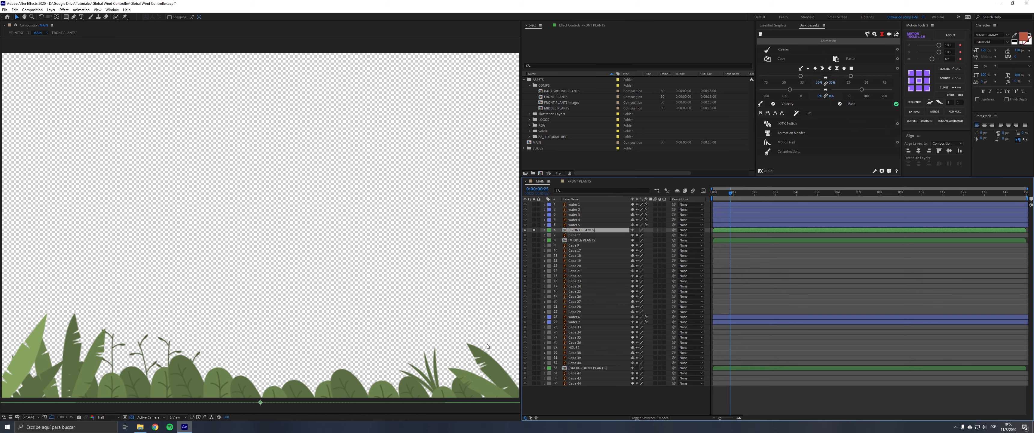
pyautogui.click(534, 229)
pyautogui.click(534, 241)
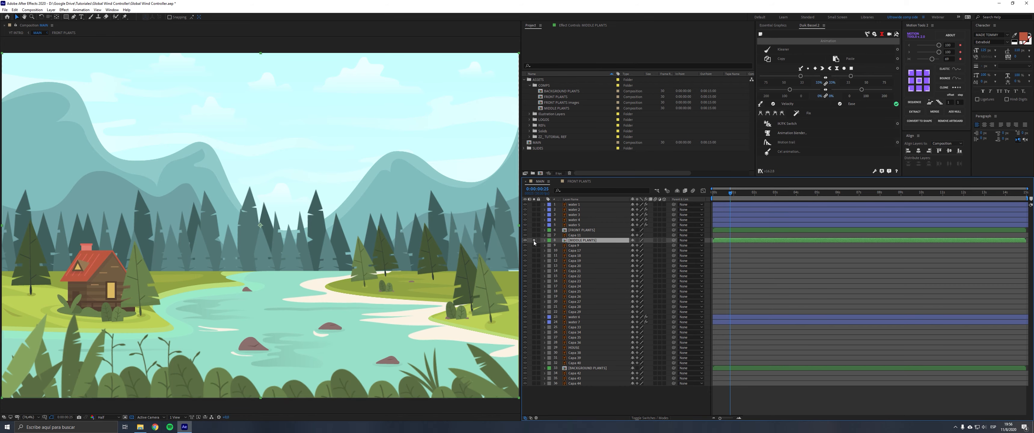
pyautogui.click(534, 240)
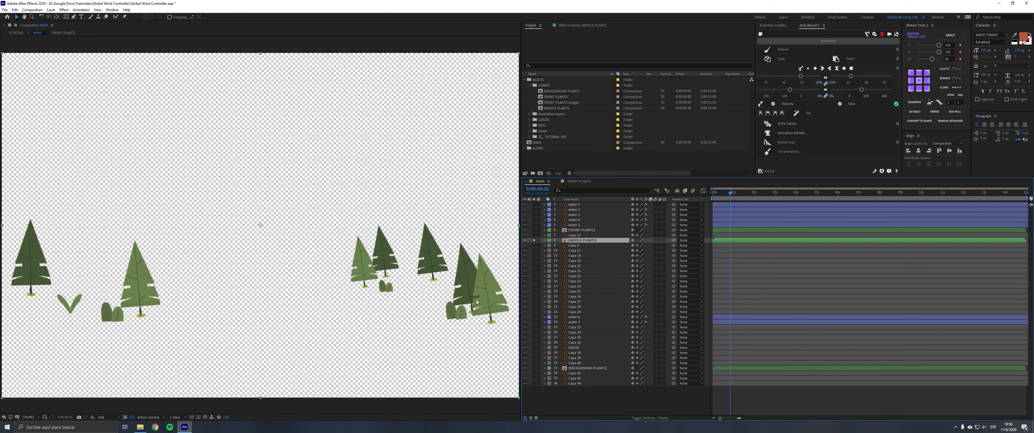
pyautogui.click(534, 240)
# Inspect the layers inside the FRONT PLANTS, MIDDLE PLANTS and BACKGROUND PLANTS compositions, and return to MAIN
pyautogui.doubleClick(582, 230)
pyautogui.click(572, 215)
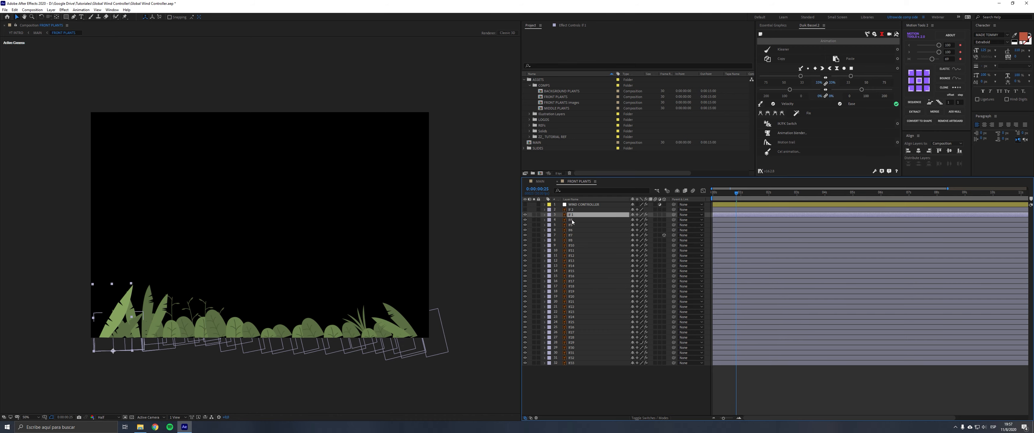
pyautogui.click(539, 182)
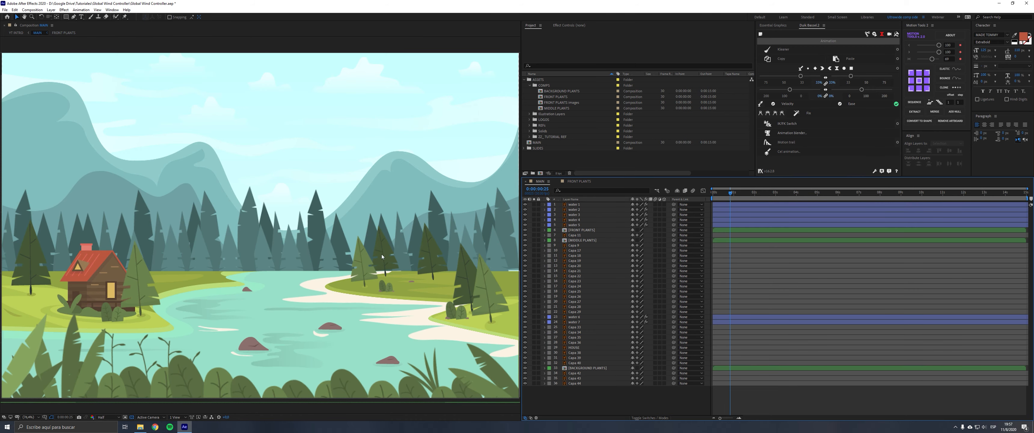
pyautogui.doubleClick(557, 108)
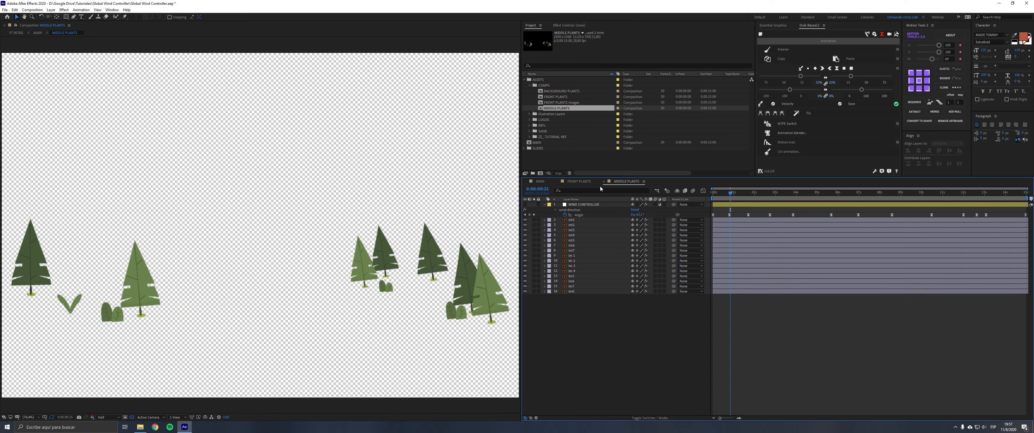
pyautogui.click(604, 181)
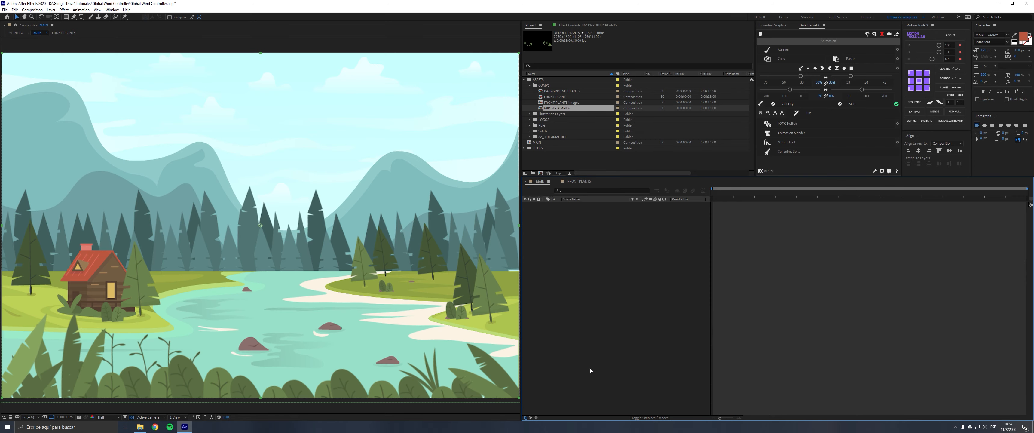
pyautogui.doubleClick(590, 370)
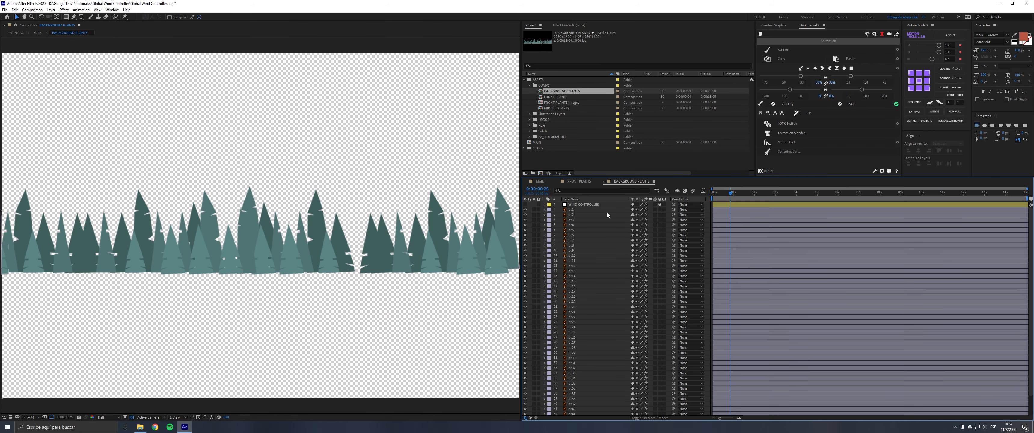
pyautogui.click(603, 181)
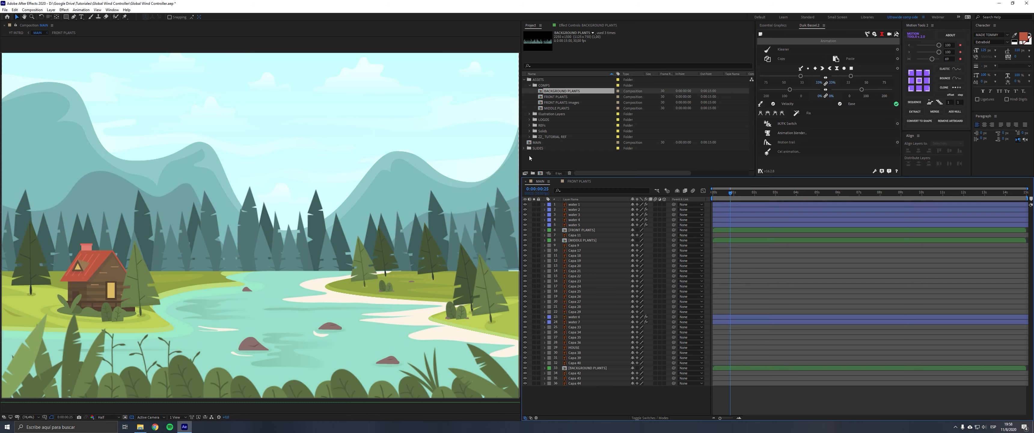
# In the FRONT PLANTS composition, show the first leaf layer, move it slightly up near the centre and hide all other plant layers
pyautogui.click(569, 182)
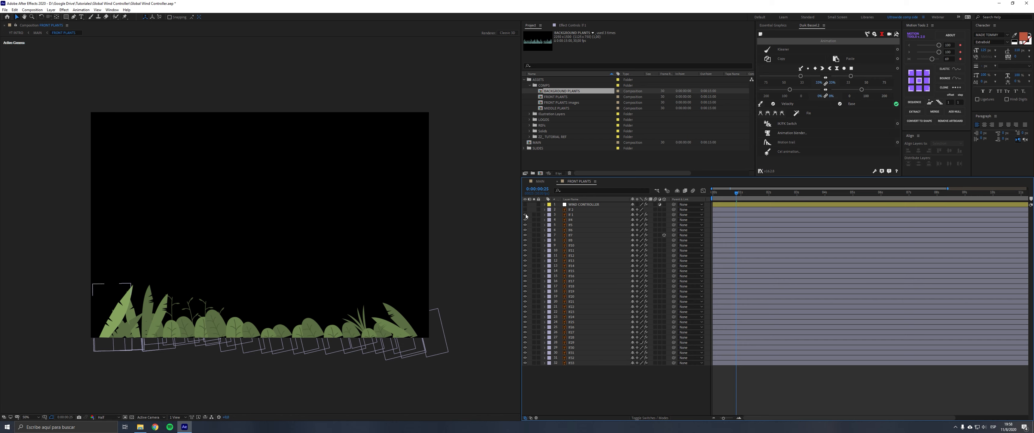
pyautogui.click(575, 210)
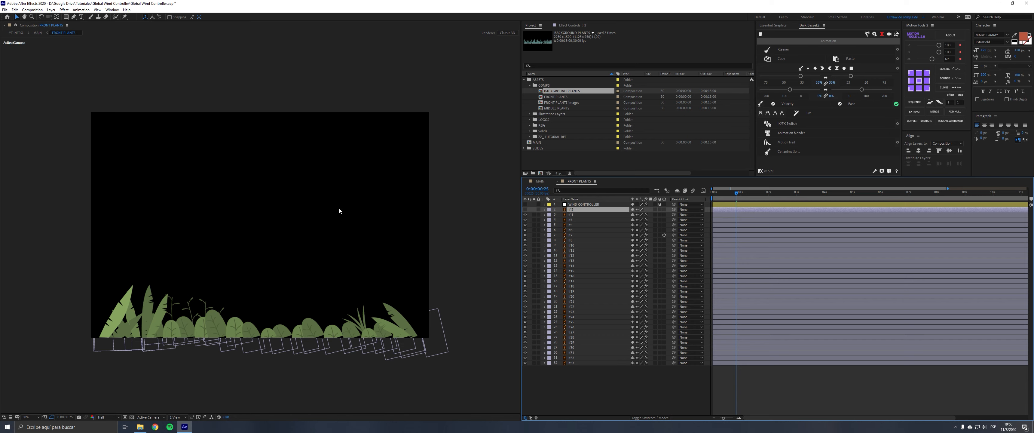
pyautogui.click(525, 209)
pyautogui.moveTo(268, 253); pyautogui.dragTo(269, 240)
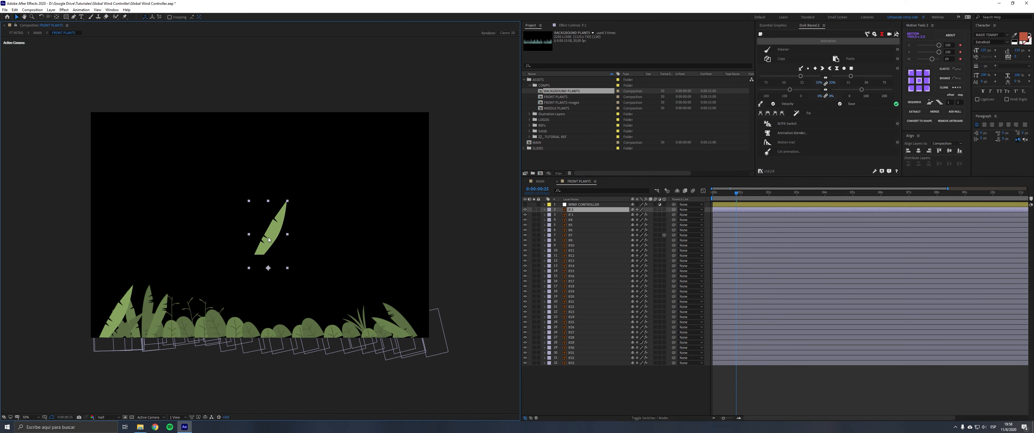
pyautogui.moveTo(525, 215); pyautogui.dragTo(526, 238)
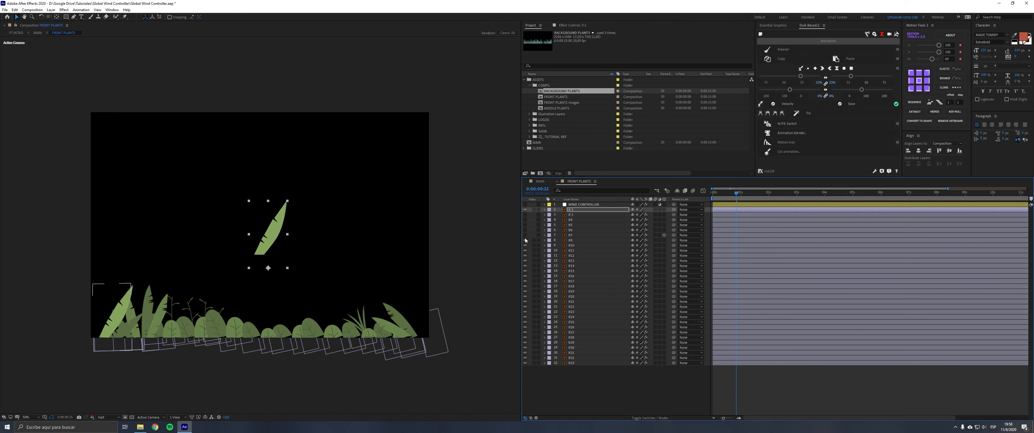
pyautogui.click(537, 380)
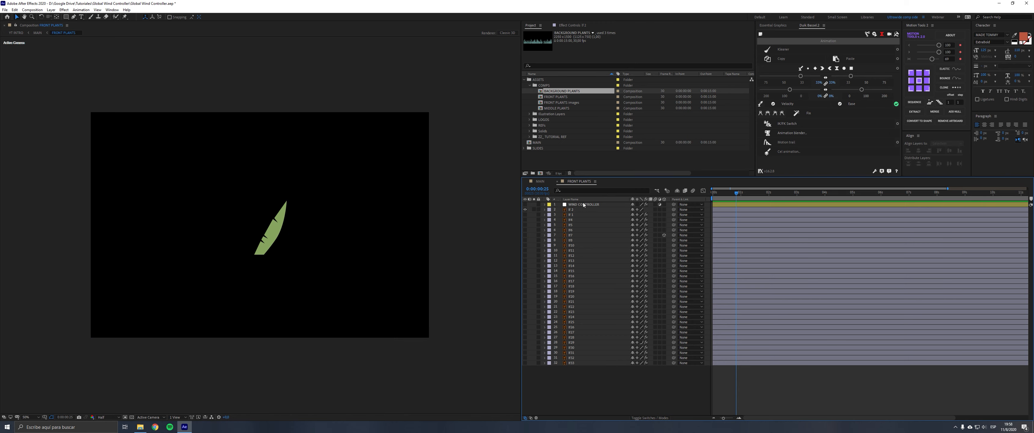
# Delete the existing WIND CONTROLLER layer from FRONT PLANTS and save the project
pyautogui.click(583, 204)
pyautogui.press('Delete')
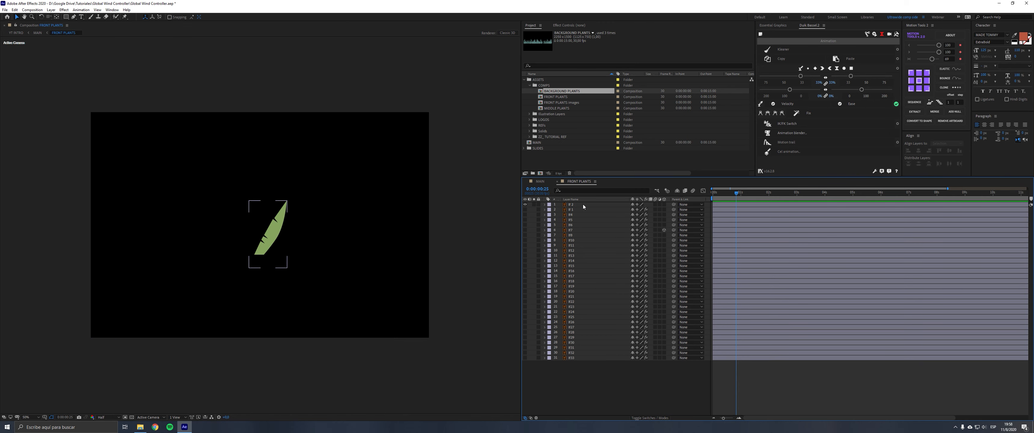
pyautogui.hotkey('ctrl', 's')
# Add a new adjustment layer to FRONT PLANTS, rename it WIND CONTROLLER and save the project
pyautogui.rightClick(577, 376)
pyautogui.moveTo(626, 311)
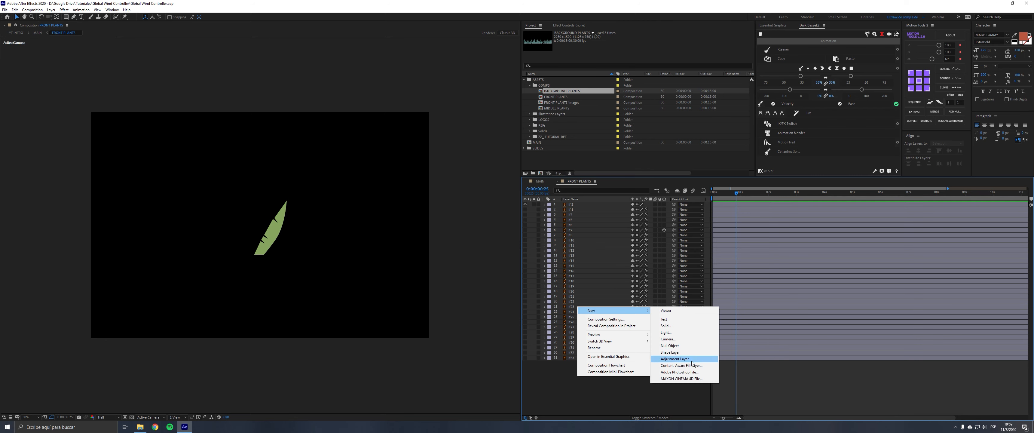
pyautogui.click(674, 359)
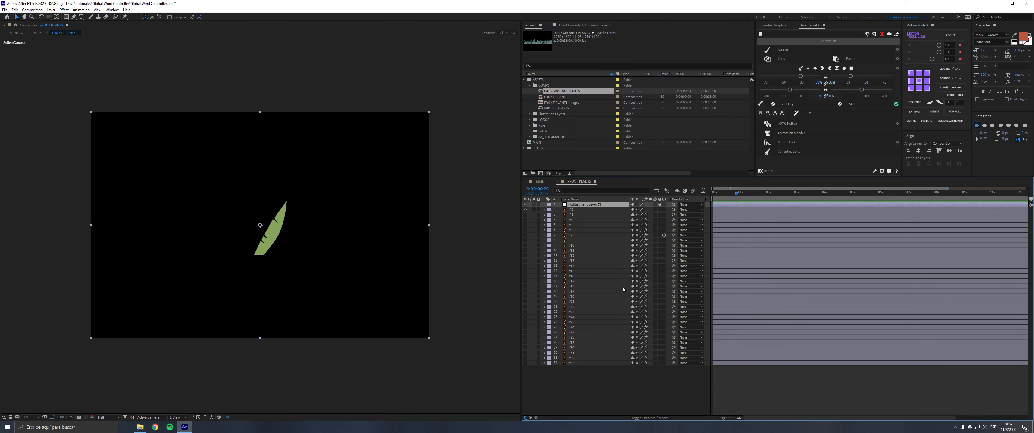
pyautogui.press('Return')
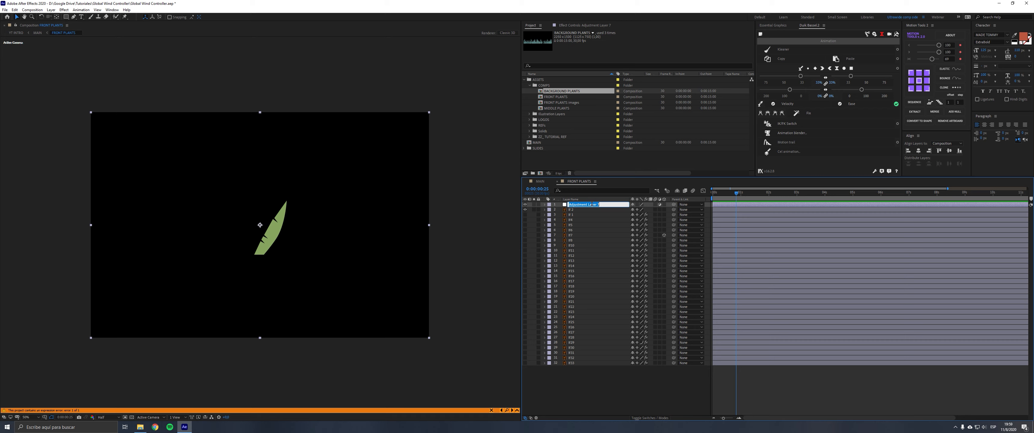
pyautogui.write('WiND CONTROLLER')
pyautogui.press('Return')
pyautogui.hotkey('ctrl', 's')
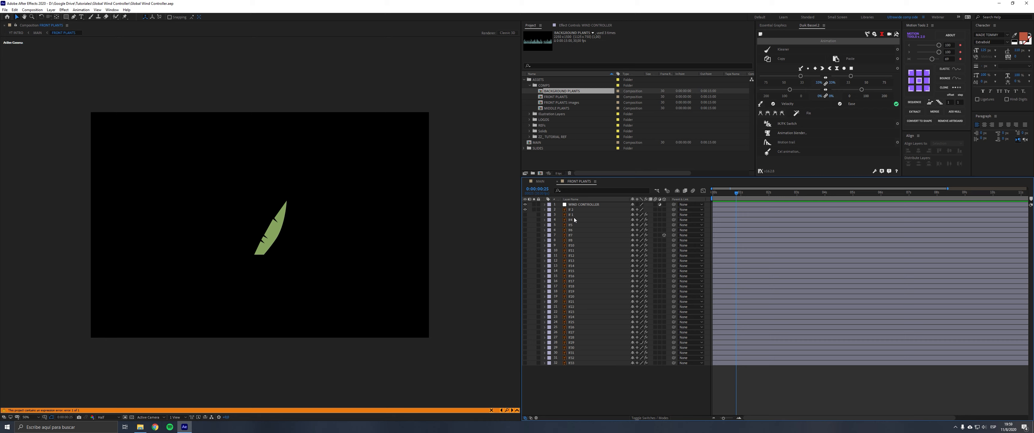
# Set the label colour of the WIND CONTROLLER layer to Yellow
pyautogui.click(577, 205)
pyautogui.click(567, 210)
pyautogui.click(584, 205)
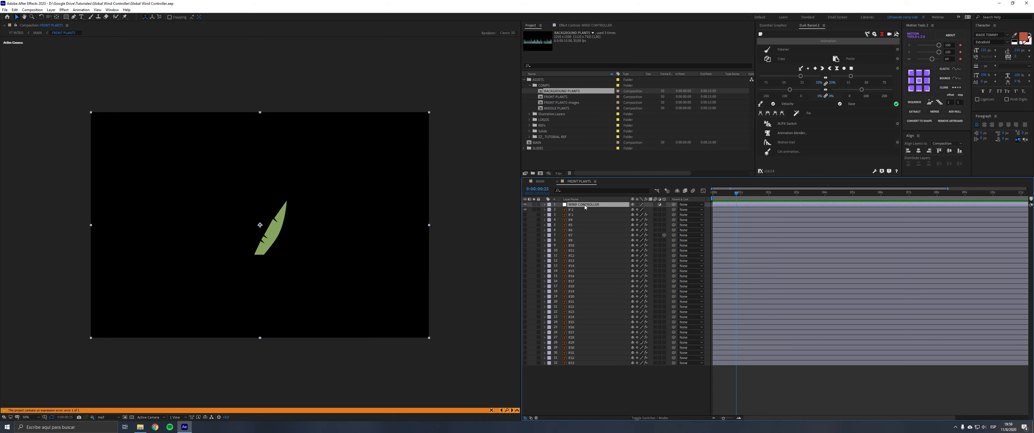
pyautogui.click(550, 204)
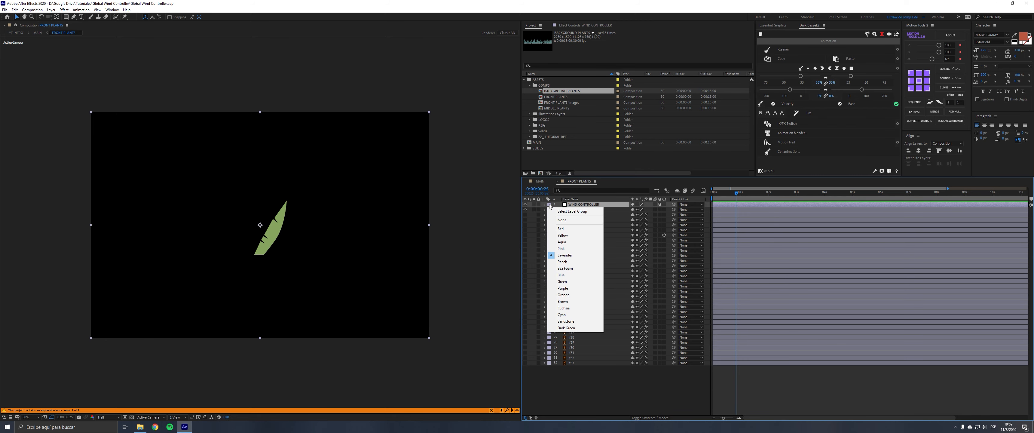
pyautogui.click(574, 236)
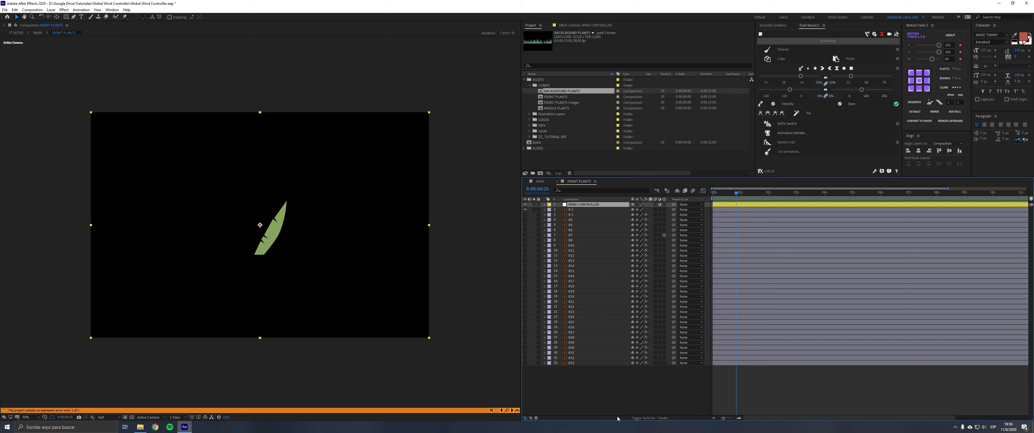
pyautogui.click(610, 383)
pyautogui.click(581, 206)
pyautogui.hotkey('ctrl', 'space')
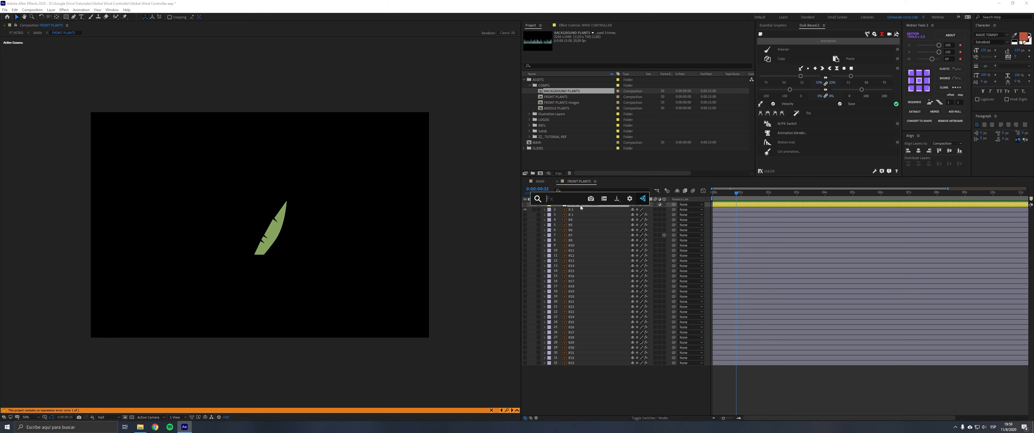
pyautogui.press('Escape')
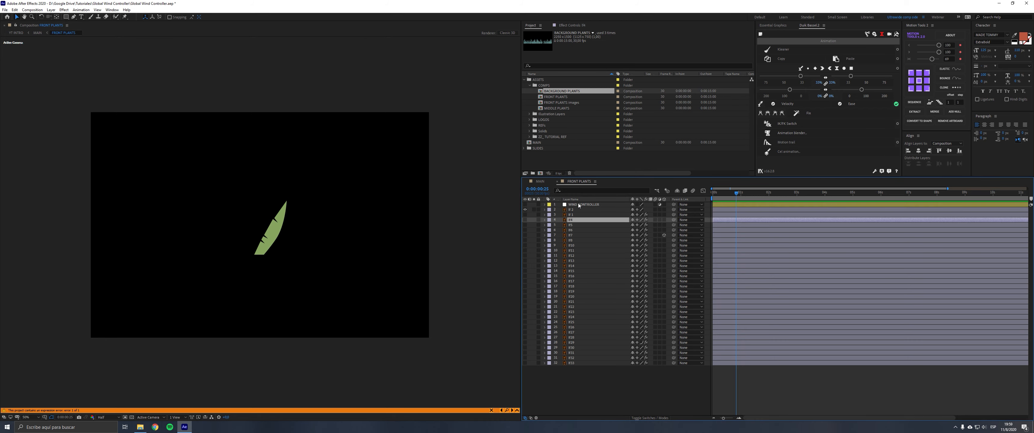
# Add a Slider Control expression control to the WIND CONTROLLER layer and rename the effect "wind speed"
pyautogui.click(64, 9)
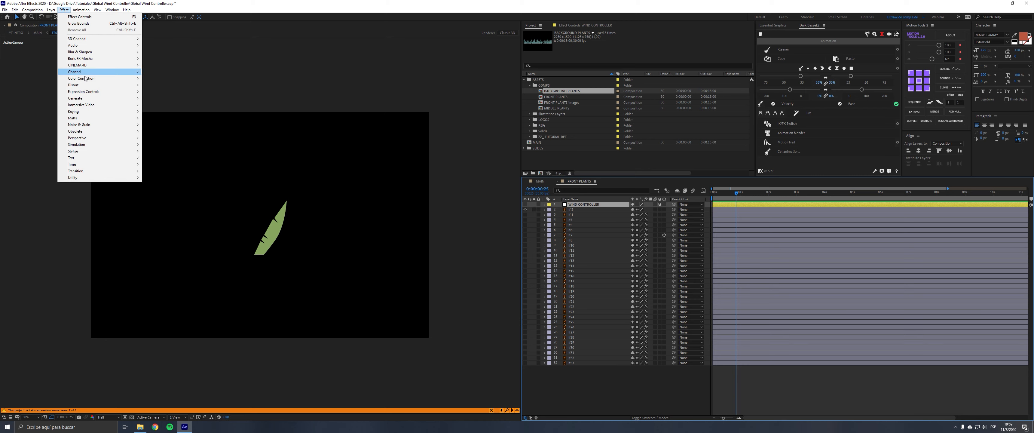
pyautogui.moveTo(92, 94)
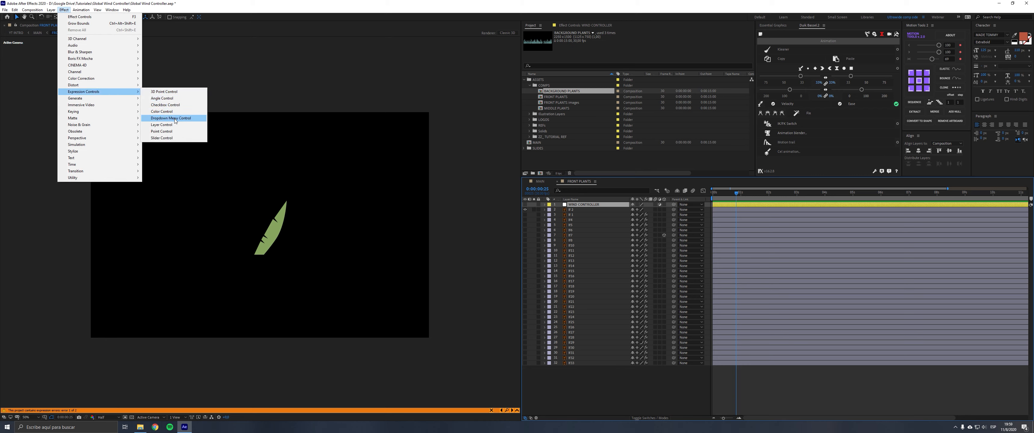
pyautogui.click(161, 138)
pyautogui.click(586, 225)
pyautogui.click(573, 205)
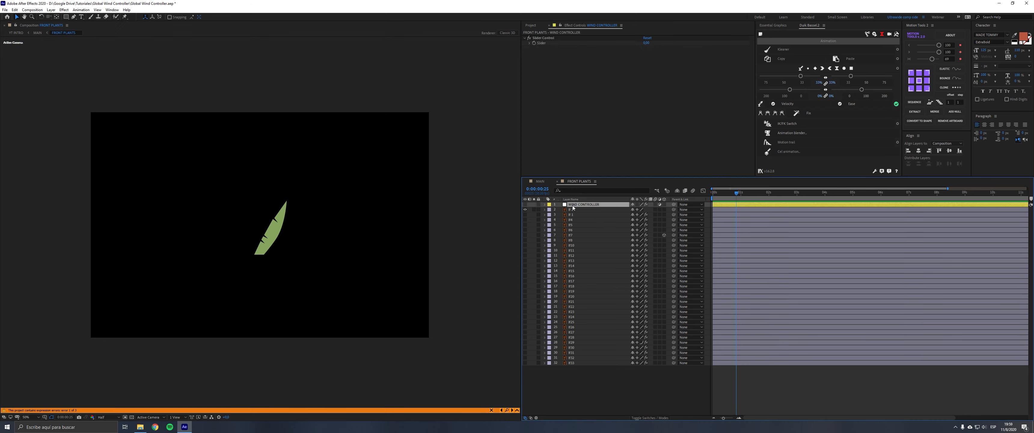
pyautogui.click(544, 39)
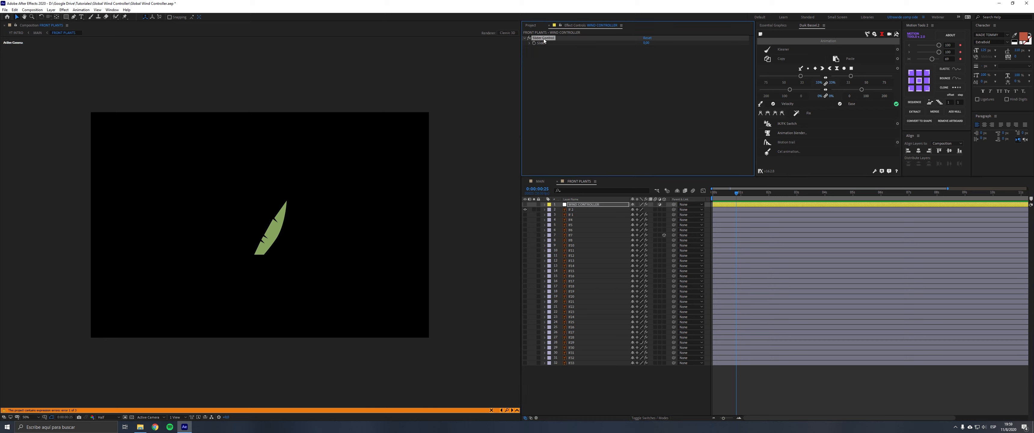
pyautogui.press('Return')
pyautogui.write('wind spee')
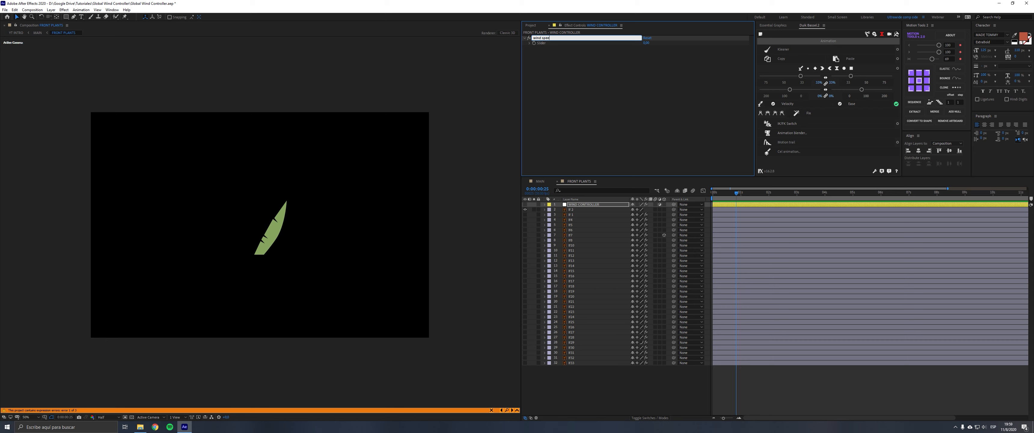
pyautogui.write('d')
pyautogui.press('Return')
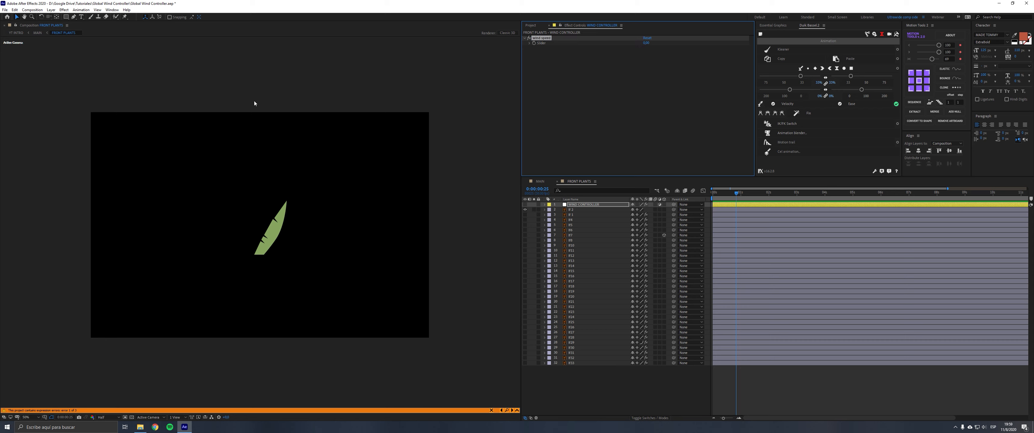
# Add an Angle Control expression control to the WIND CONTROLLER layer and rename the effect "wind direction"
pyautogui.click(68, 11)
pyautogui.moveTo(88, 87)
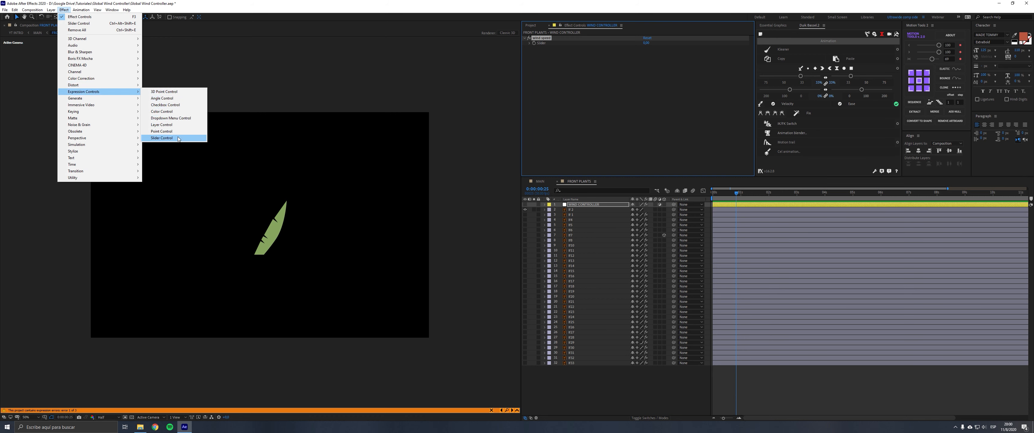
pyautogui.click(172, 98)
pyautogui.click(541, 49)
pyautogui.press('Return')
pyautogui.write('wind direction')
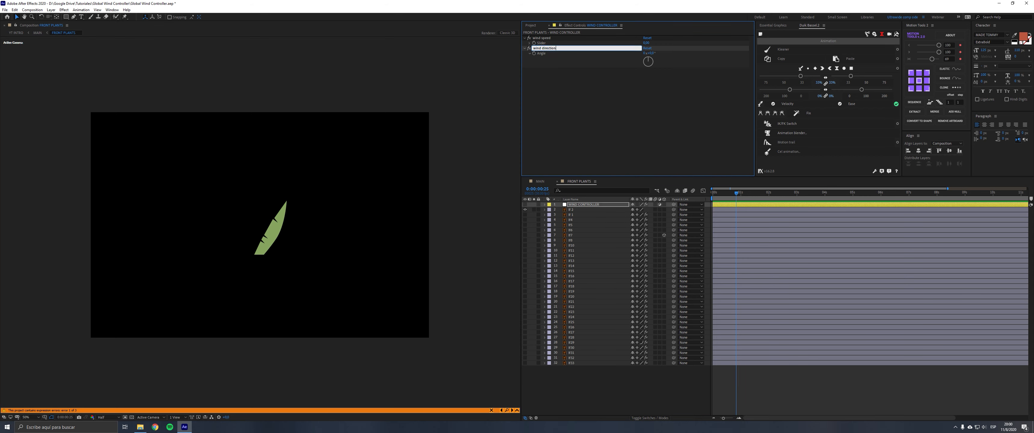
pyautogui.click(579, 83)
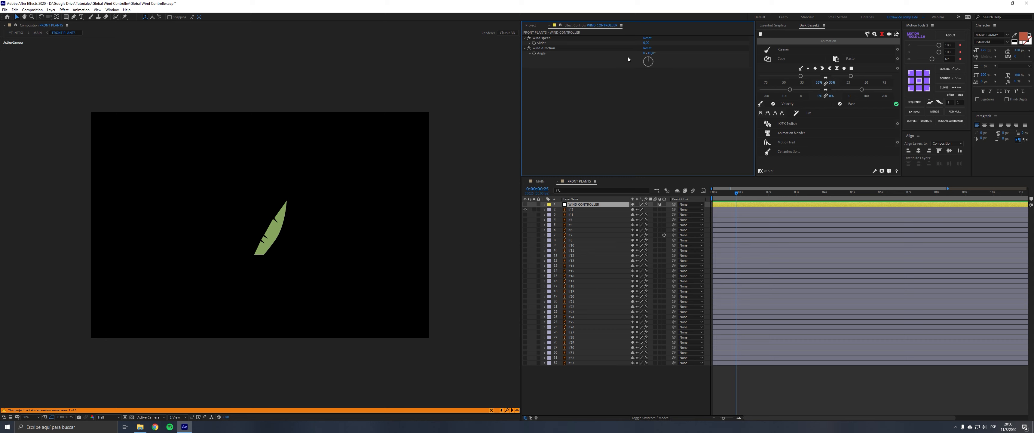
# Rotate the angle dial of the wind direction effect on the WIND CONTROLLER layer
pyautogui.click(544, 48)
pyautogui.moveTo(647, 61); pyautogui.dragTo(651, 60)
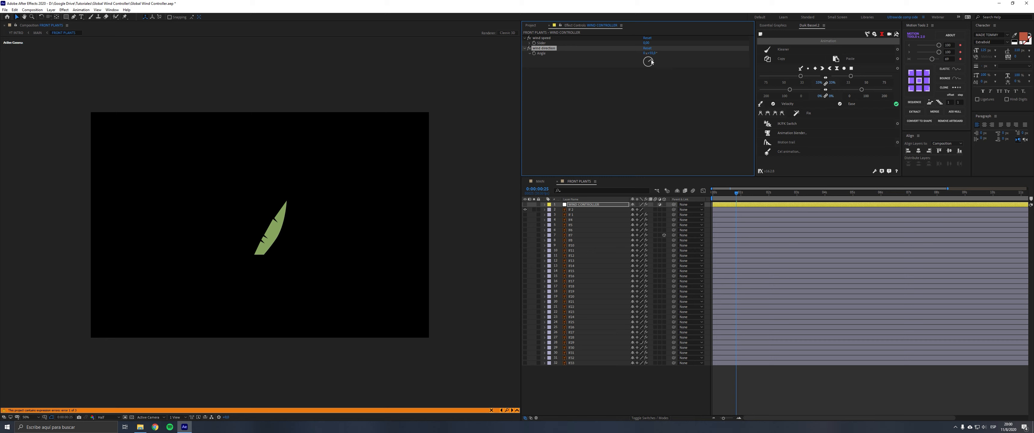
# Place the anchor point of the single visible leaf layer at the leaf's base and save the project
pyautogui.click(574, 211)
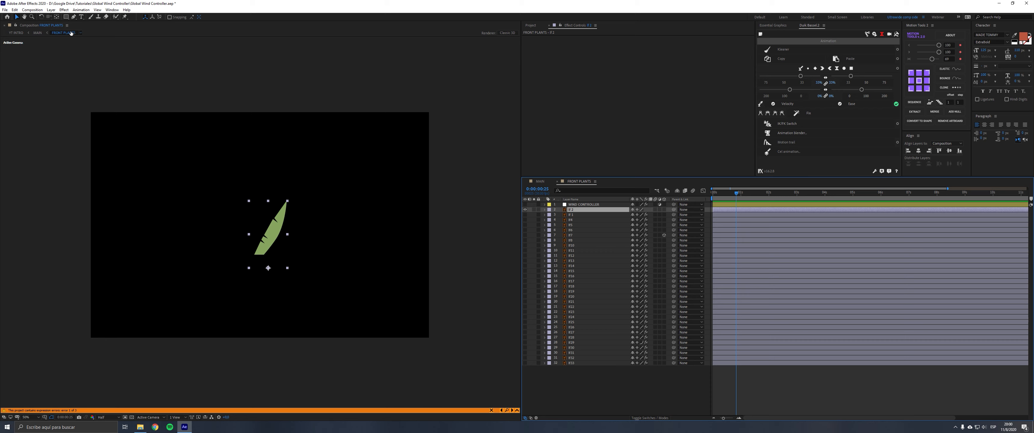
pyautogui.click(56, 17)
pyautogui.moveTo(268, 267)
pyautogui.mouseDown()
pyautogui.moveTo(288, 260)
pyautogui.moveTo(303, 229)
pyautogui.moveTo(268, 267)
pyautogui.mouseUp()
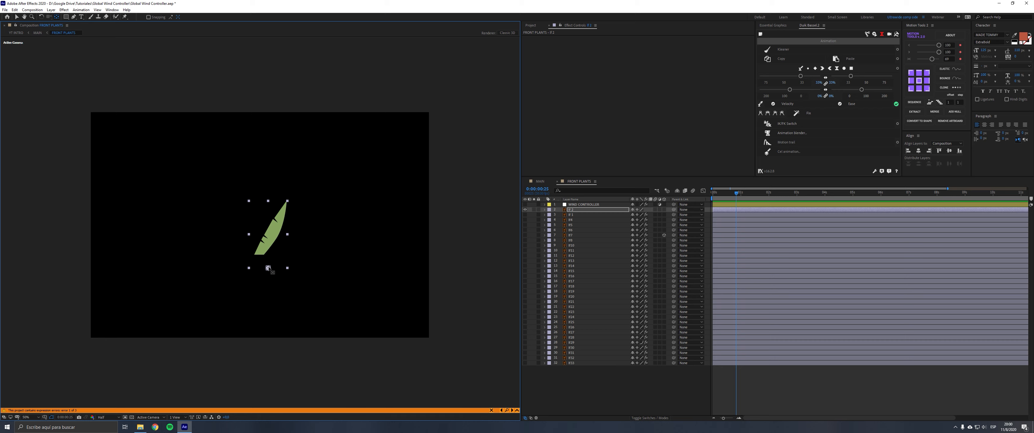
pyautogui.click(609, 377)
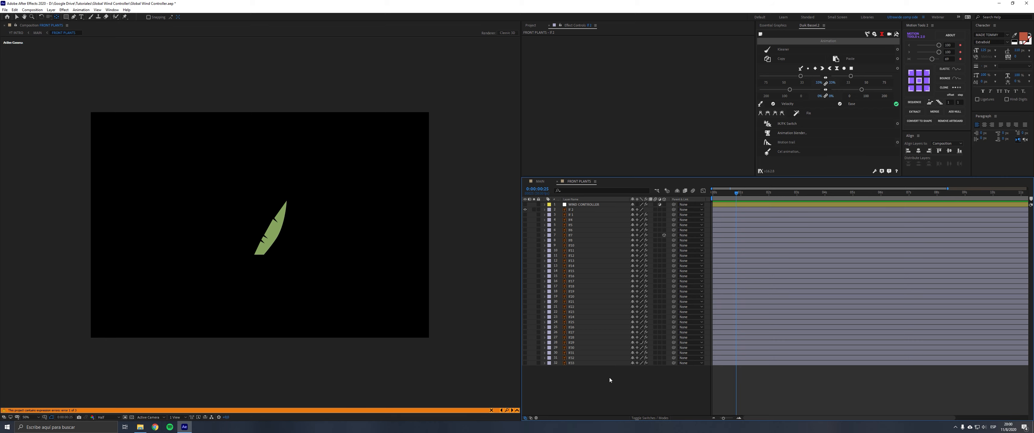
pyautogui.hotkey('ctrl', 's')
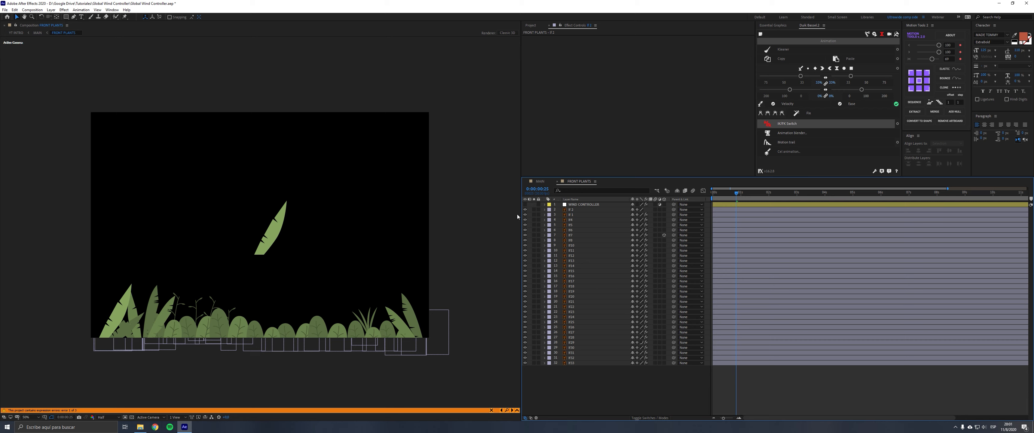
# Hide all plant layers below the floating leaf layer so that only this leaf stays visible
pyautogui.click(572, 215)
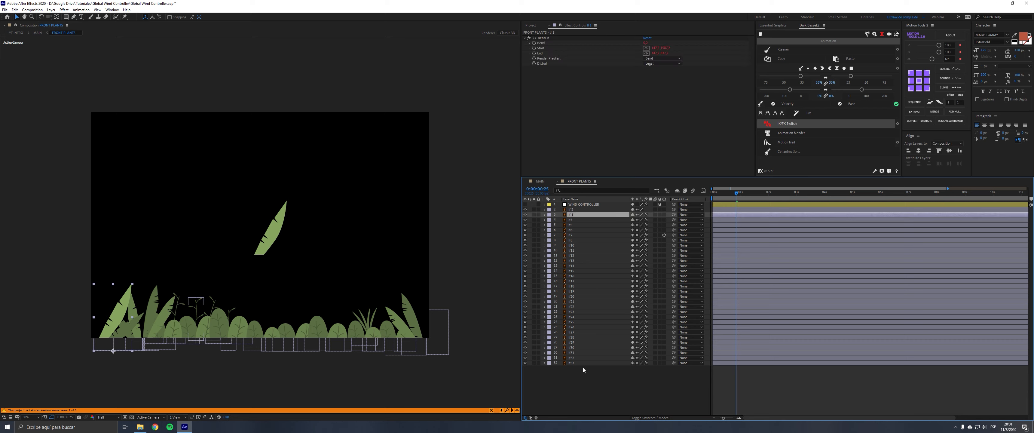
pyautogui.keyDown('shift'); pyautogui.click(575, 363); pyautogui.keyUp('shift')
pyautogui.click(525, 363)
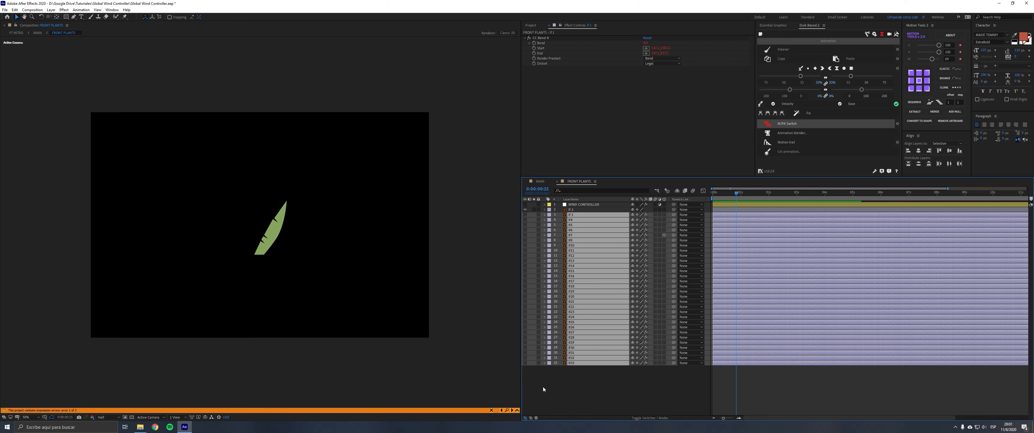
pyautogui.click(543, 388)
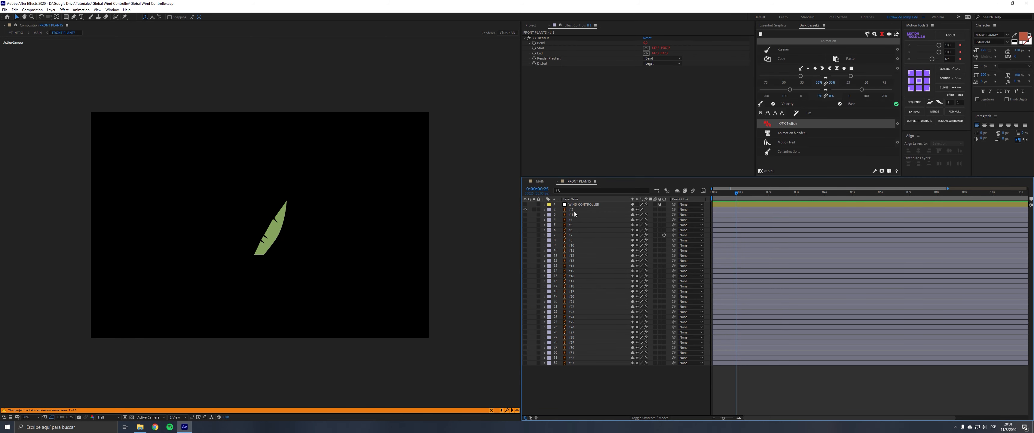
# Apply the CC Bend It effect to the floating leaf layer and bend the leaf slightly with its Bend value
pyautogui.click(574, 210)
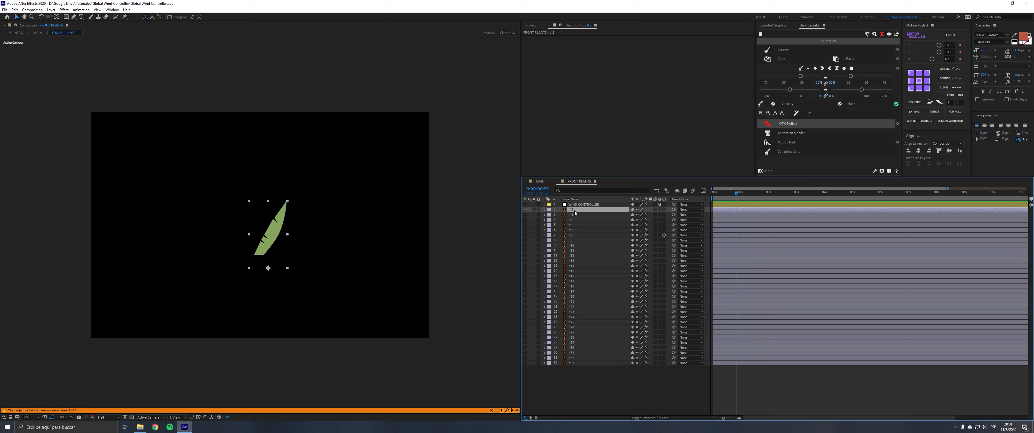
pyautogui.hotkey('ctrl', 'space')
pyautogui.write('cc')
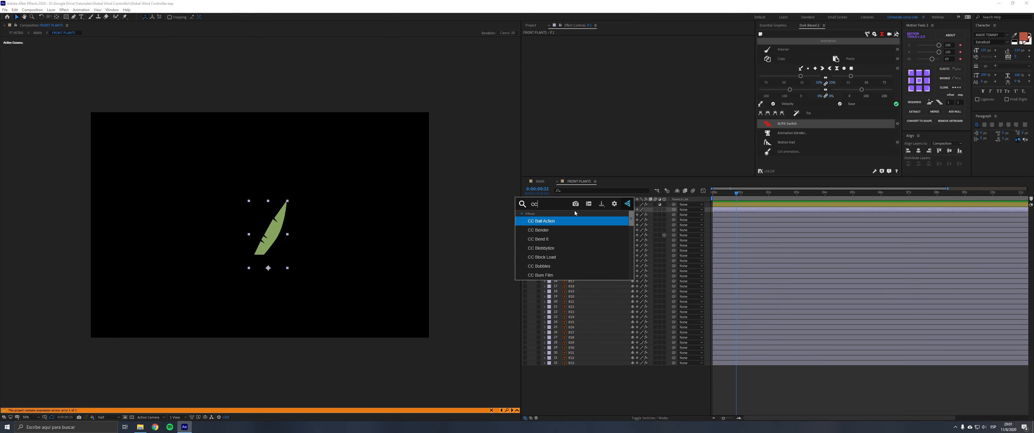
pyautogui.write(' bend')
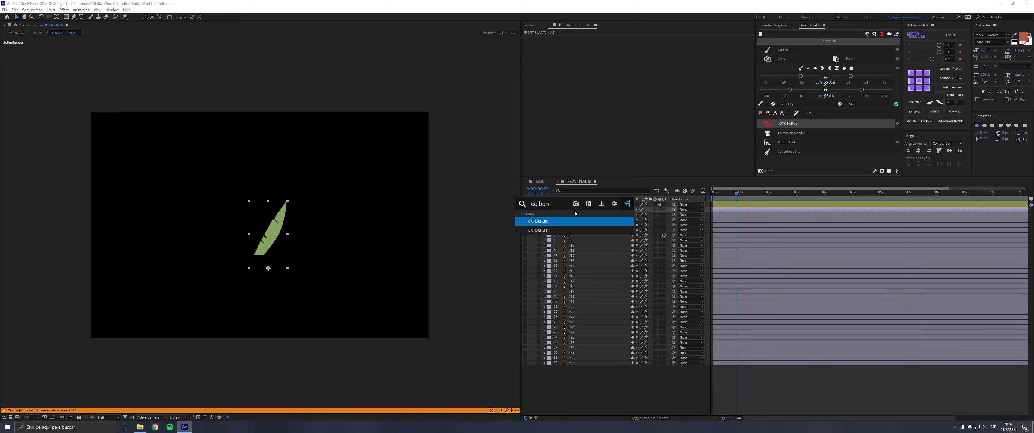
pyautogui.press('Down')
pyautogui.press('Return')
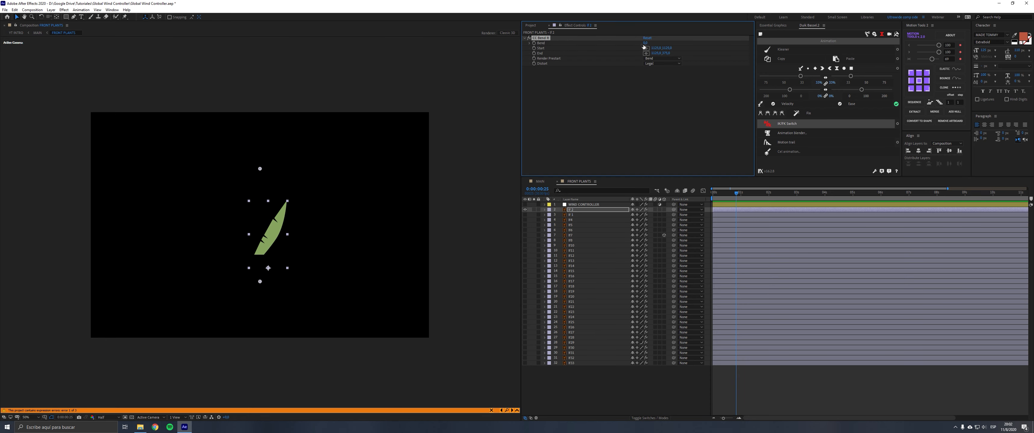
pyautogui.moveTo(645, 43)
pyautogui.mouseDown()
pyautogui.moveTo(626, 46)
pyautogui.moveTo(658, 51)
pyautogui.moveTo(648, 53)
pyautogui.mouseUp()
# Try rotating the leaf layer with a base and a centre anchor point, reset its rotation to 0 and save the project
pyautogui.click(582, 210)
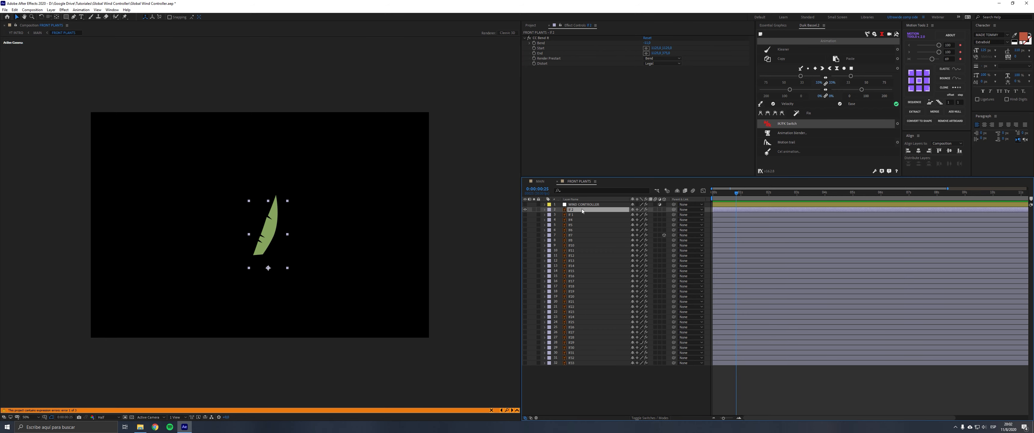
pyautogui.press('r')
pyautogui.moveTo(636, 215); pyautogui.dragTo(647, 215)
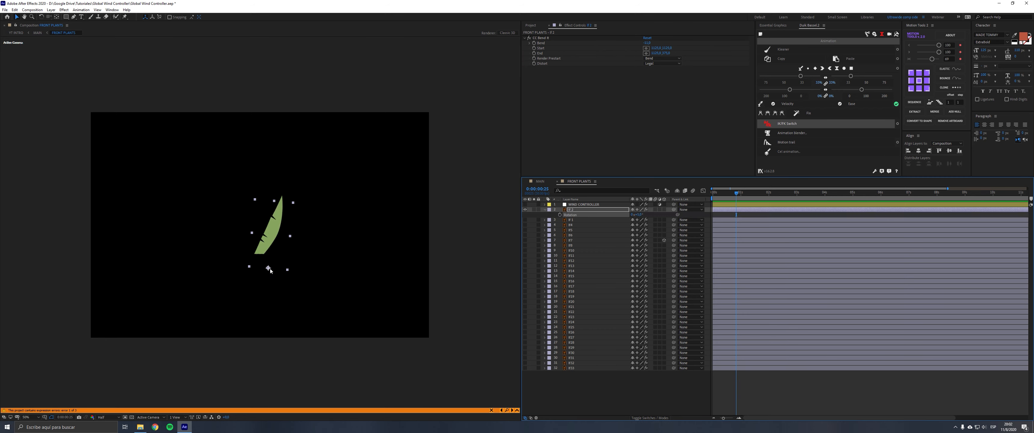
pyautogui.click(918, 81)
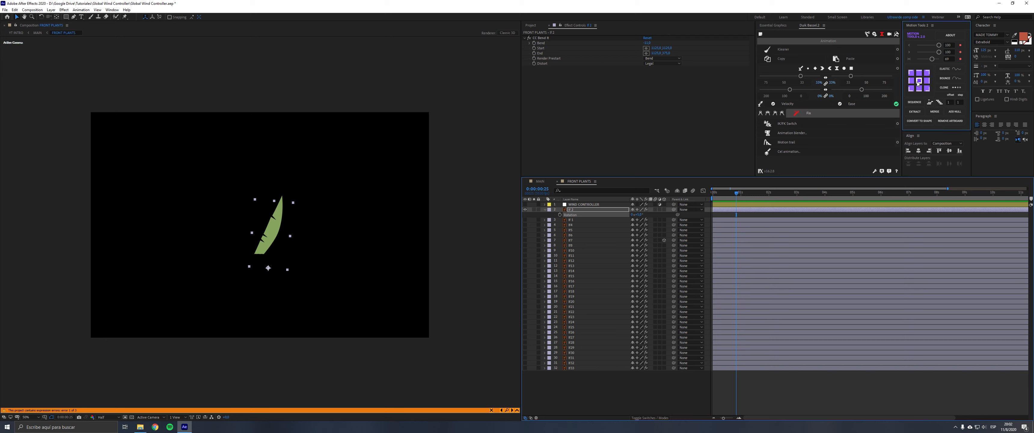
pyautogui.moveTo(638, 214); pyautogui.dragTo(656, 227)
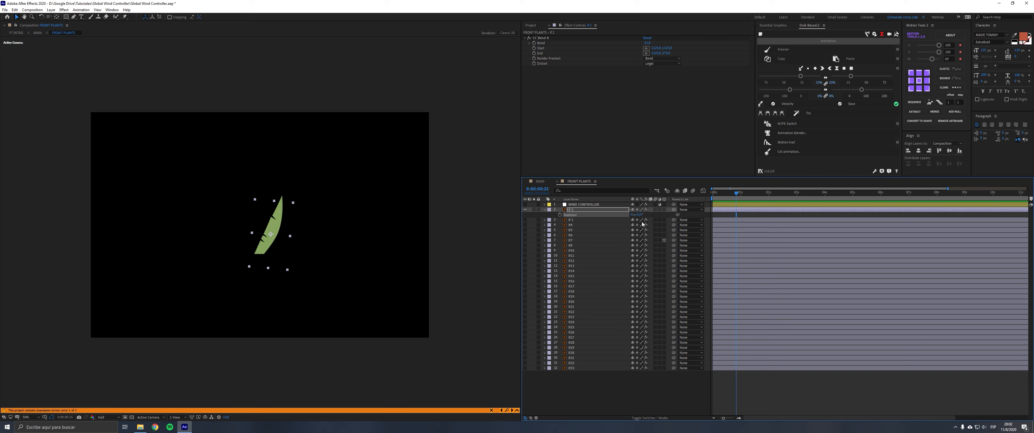
pyautogui.click(645, 214)
pyautogui.write('0')
pyautogui.press('Return')
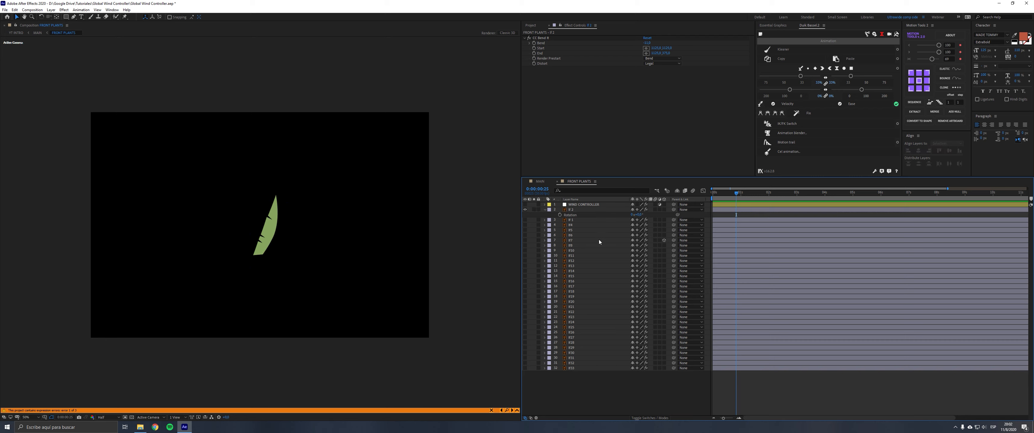
pyautogui.hotkey('ctrl', 's')
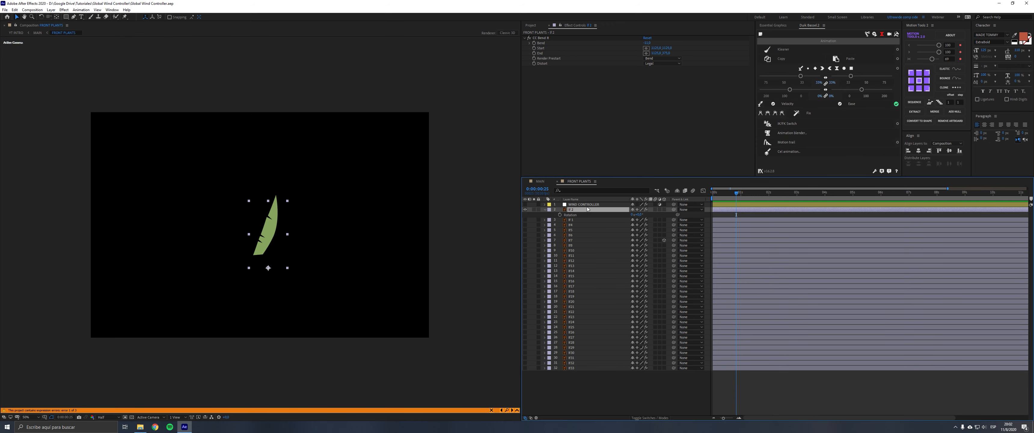
# Position the CC Bend It start point on the leaf's base anchor and the end point above the leaf, and adjust the Bend value
pyautogui.click(540, 38)
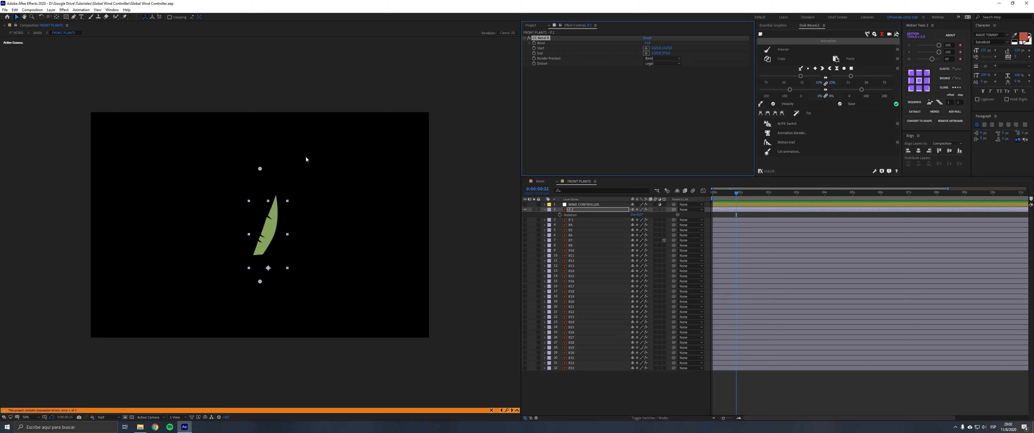
pyautogui.moveTo(261, 281); pyautogui.dragTo(269, 270)
pyautogui.moveTo(260, 168); pyautogui.dragTo(267, 152)
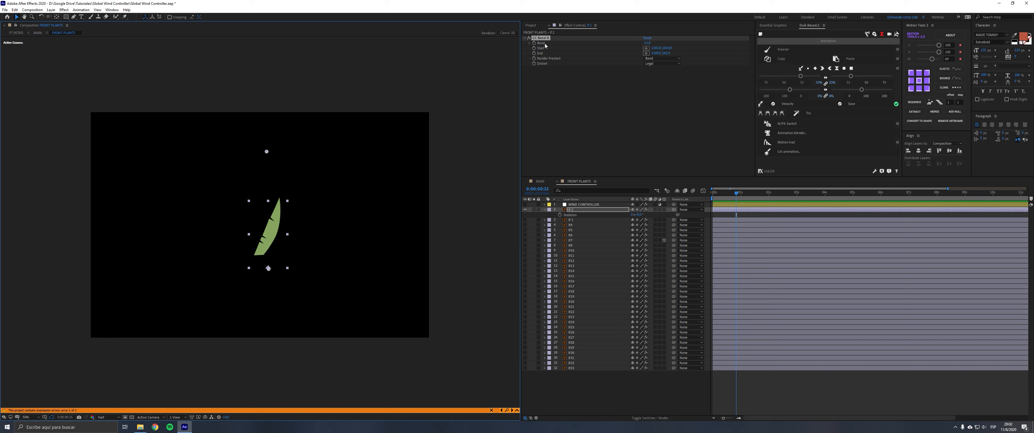
pyautogui.moveTo(648, 43)
pyautogui.mouseDown()
pyautogui.moveTo(630, 46)
pyautogui.moveTo(652, 48)
pyautogui.moveTo(640, 47)
pyautogui.mouseUp()
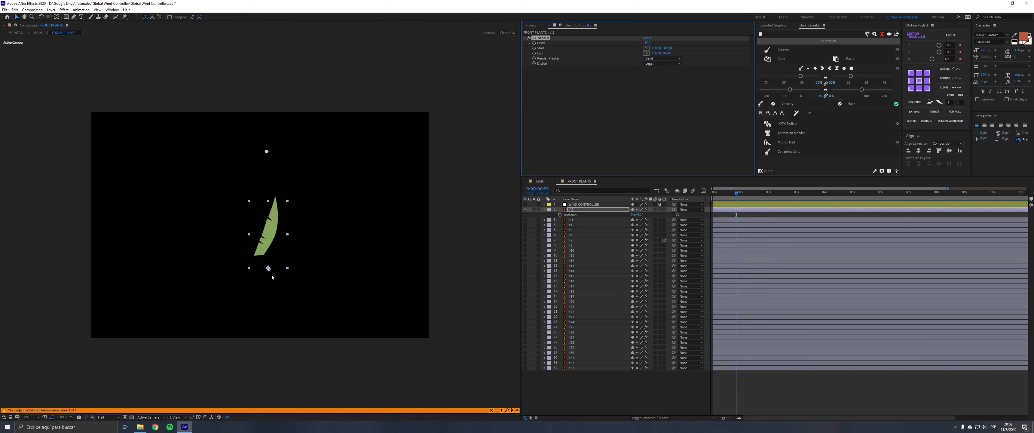
# Try moving the CC Bend It start point partway up the leaf and changing the Bend value
pyautogui.moveTo(268, 268); pyautogui.dragTo(273, 213)
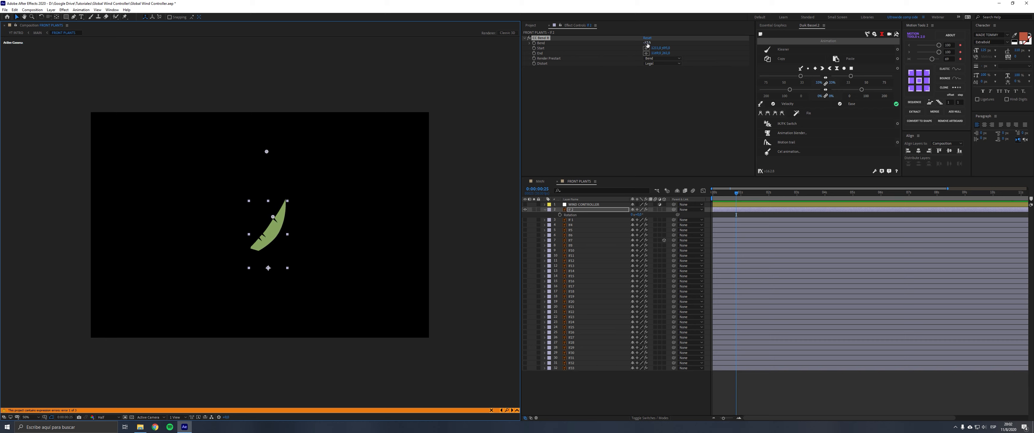
pyautogui.moveTo(646, 43)
pyautogui.mouseDown()
pyautogui.moveTo(656, 44)
pyautogui.moveTo(642, 44)
pyautogui.mouseUp()
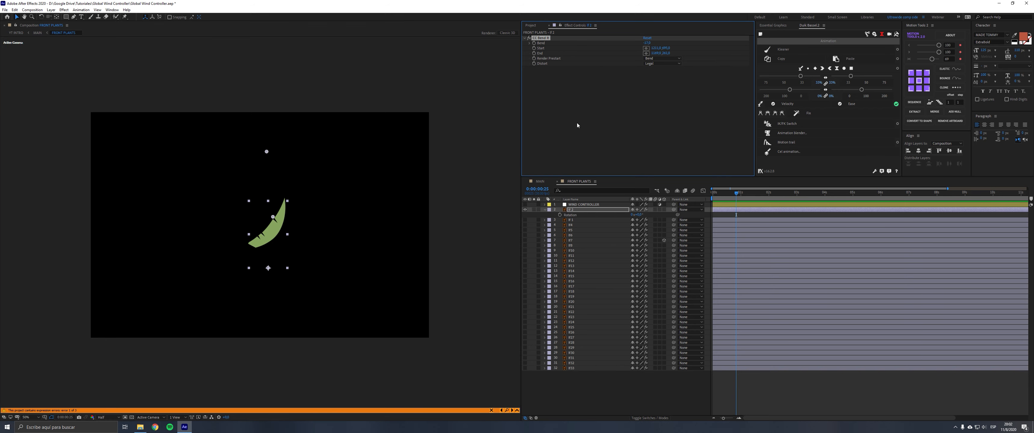
# Move the CC Bend It start point back to the leaf's base anchor and raise the end point farther above the leaf
pyautogui.moveTo(275, 217); pyautogui.dragTo(270, 268)
pyautogui.click(646, 48)
pyautogui.click(269, 269)
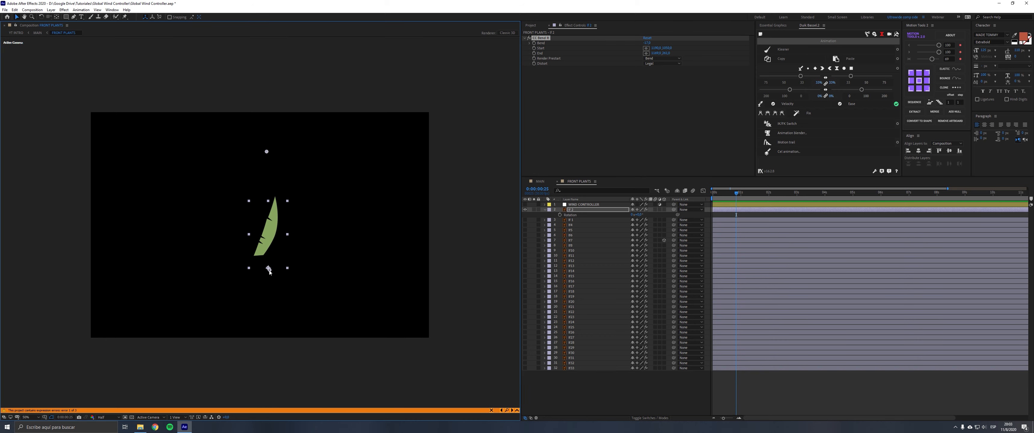
pyautogui.moveTo(268, 154); pyautogui.dragTo(270, 140)
# Try moving the leaf layer away from its CC Bend It start and end points, and undo the move
pyautogui.click(592, 209)
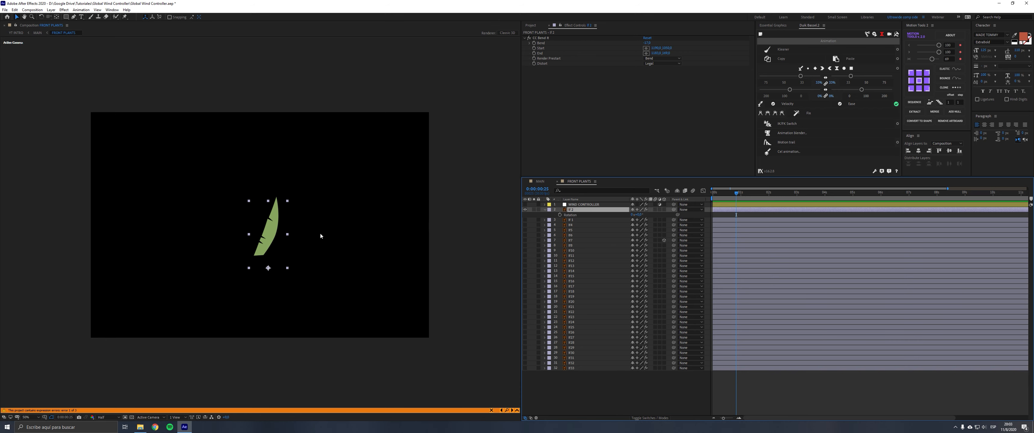
pyautogui.moveTo(273, 236)
pyautogui.mouseDown()
pyautogui.moveTo(205, 251)
pyautogui.moveTo(235, 240)
pyautogui.moveTo(269, 246)
pyautogui.mouseUp()
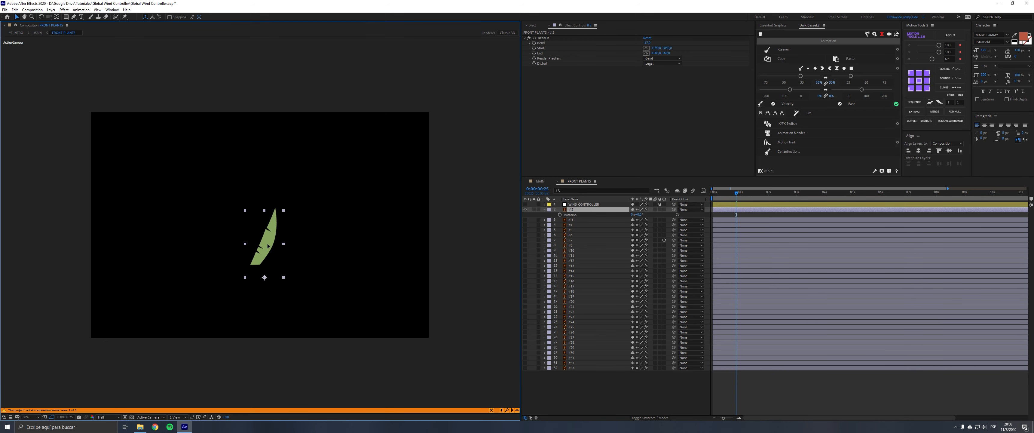
pyautogui.press('Return')
pyautogui.click(541, 38)
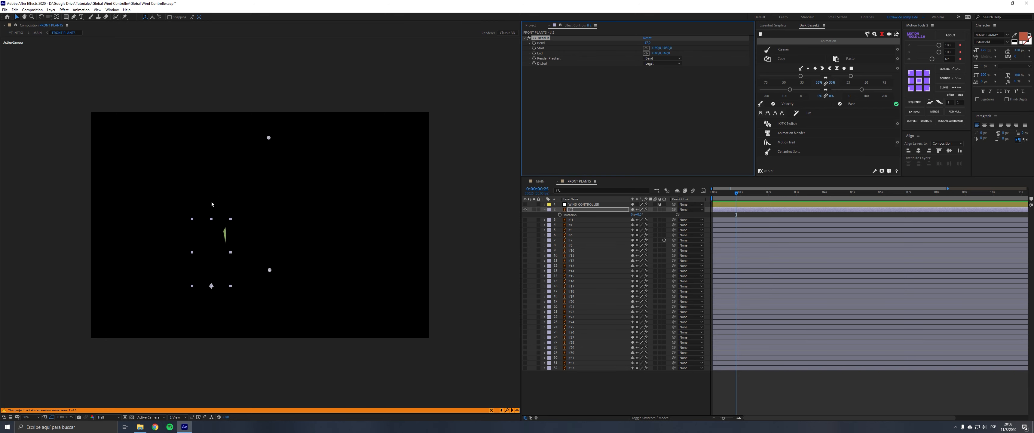
pyautogui.hotkey('ctrl', 'z')
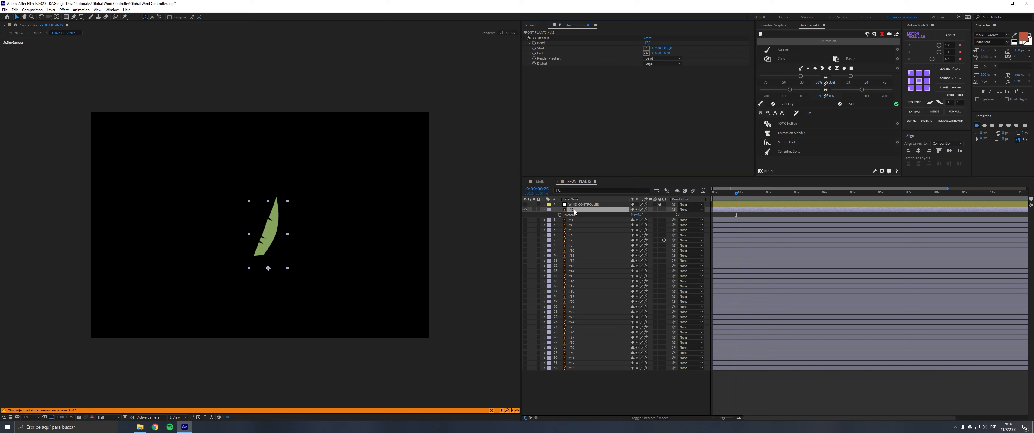
# Enable expressions on the Start and End properties of the leaf layer's CC Bend It effect
pyautogui.click(621, 212)
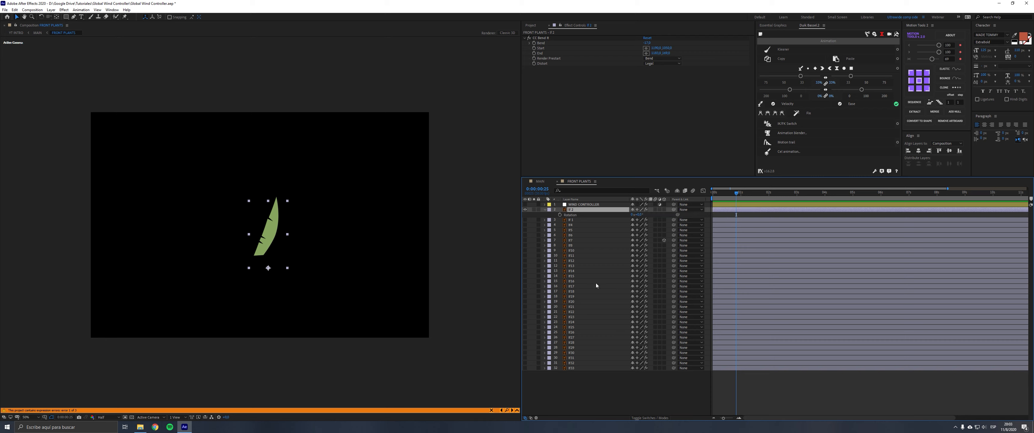
pyautogui.click(637, 209)
pyautogui.click(637, 210)
pyautogui.click(544, 48)
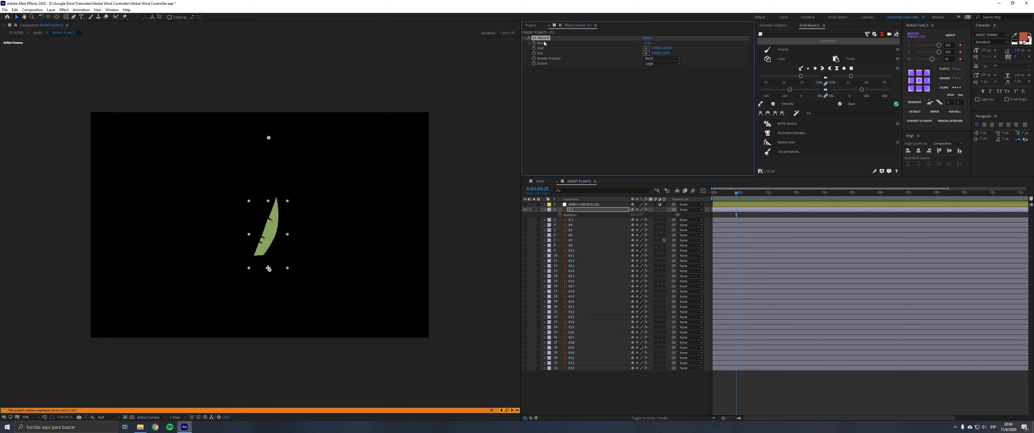
pyautogui.doubleClick(541, 48)
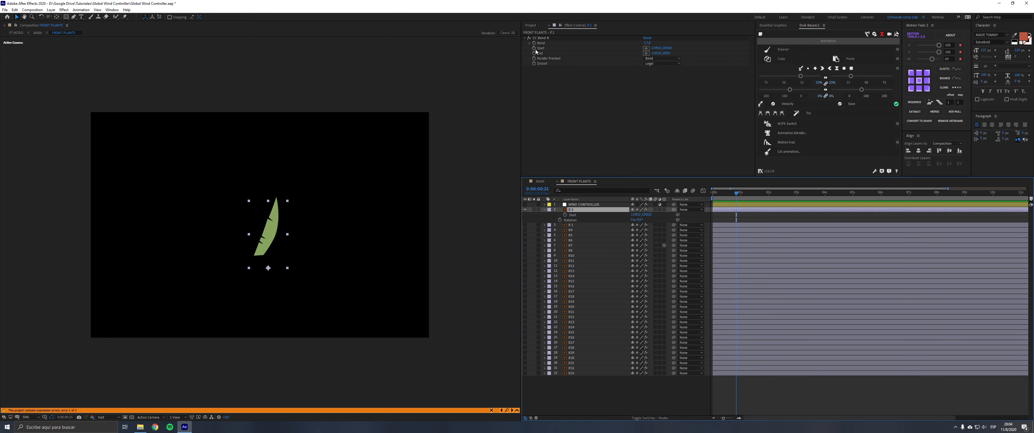
pyautogui.hotkey('alt', 'shift', '=')
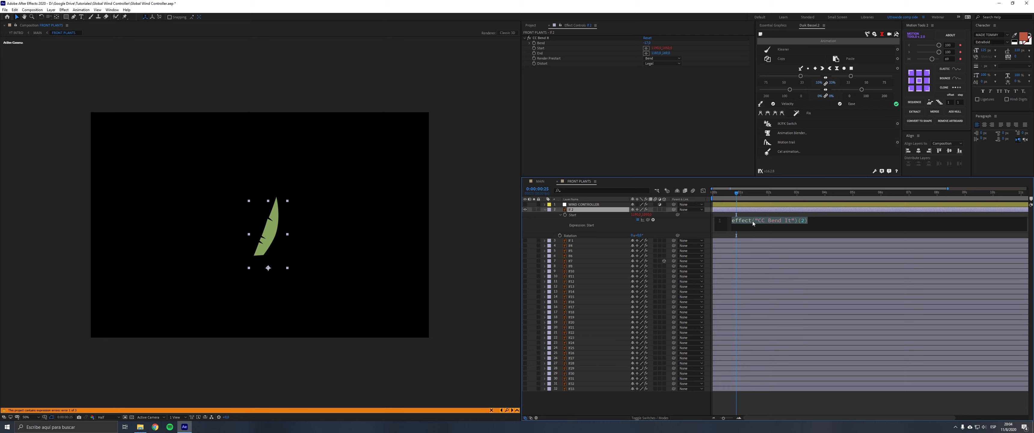
pyautogui.click(702, 220)
pyautogui.keyDown('alt'); pyautogui.click(534, 53); pyautogui.keyUp('alt')
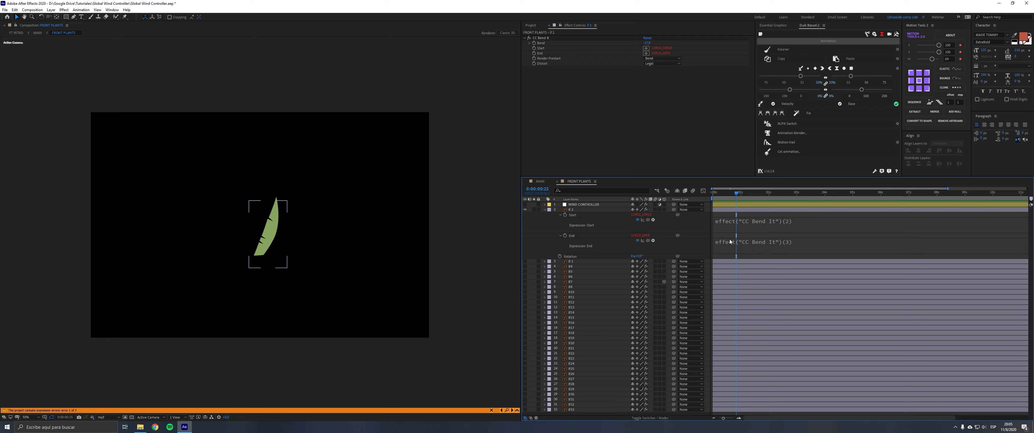
# Set the Start expression to transform.position and the End expression to [position[0], position[1]-thisComp.height/2]; and show the effect's control points on the leaf
pyautogui.click(252, 362)
pyautogui.hotkey('ctrl', 'z')
pyautogui.hotkey('ctrl', 'z')
pyautogui.hotkey('ctrl', 'z')
pyautogui.hotkey('ctrl', 'z')
pyautogui.click(589, 209)
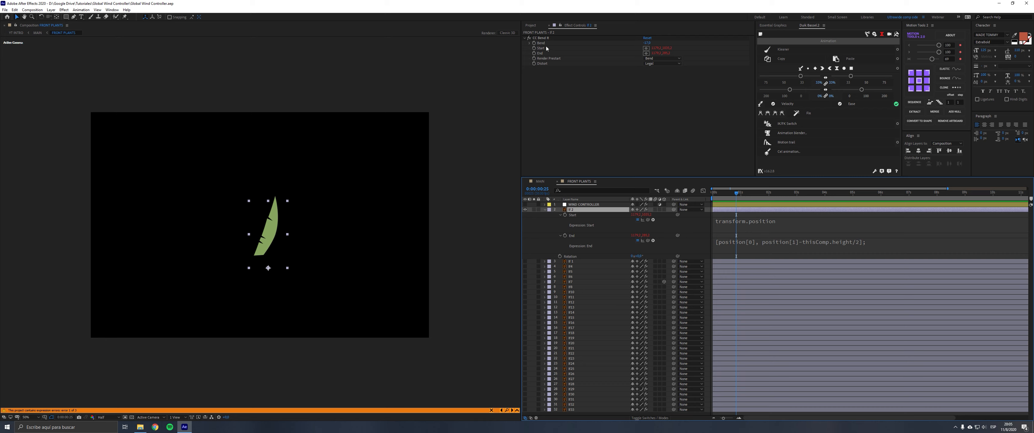
pyautogui.click(541, 38)
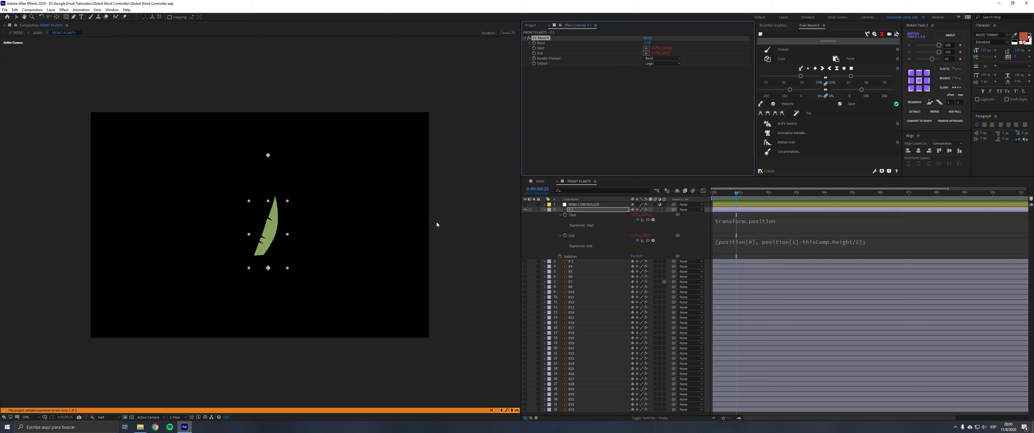
# Nudge the leaf layer to the left and show its CC Bend It control points to check that they follow
pyautogui.click(581, 212)
pyautogui.hotkey('shift', 'Left')
pyautogui.hotkey('shift', 'Left')
pyautogui.hotkey('shift', 'Left')
pyautogui.hotkey('shift', 'Left')
pyautogui.hotkey('shift', 'Left')
pyautogui.hotkey('shift', 'Left')
pyautogui.hotkey('shift', 'Left')
pyautogui.hotkey('shift', 'Left')
pyautogui.hotkey('shift', 'Left')
pyautogui.hotkey('shift', 'Left')
pyautogui.hotkey('shift', 'Left')
pyautogui.hotkey('shift', 'Left')
pyautogui.hotkey('shift', 'Left')
pyautogui.hotkey('shift', 'Left')
pyautogui.hotkey('shift', 'Left')
pyautogui.hotkey('shift', 'Left')
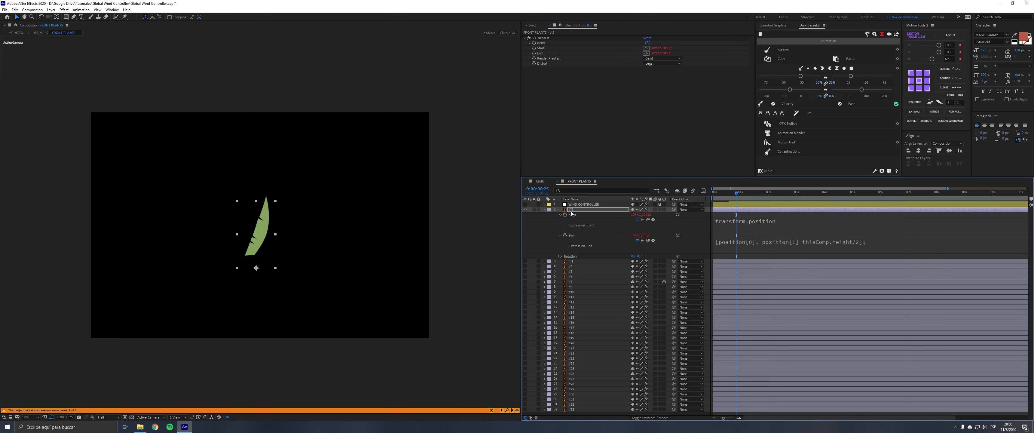
pyautogui.click(549, 38)
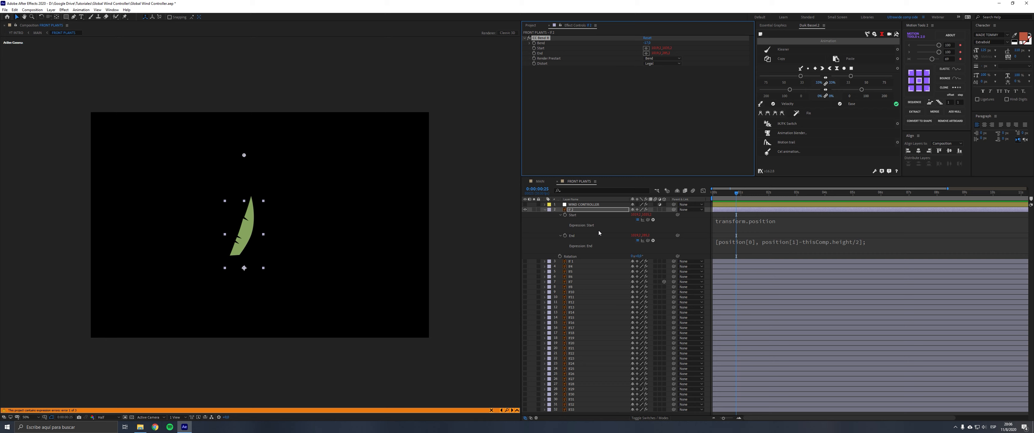
# Clear the Start and End expressions on the leaf and turn off the layer's continuous rasterization
pyautogui.click(748, 226)
pyautogui.press('Delete')
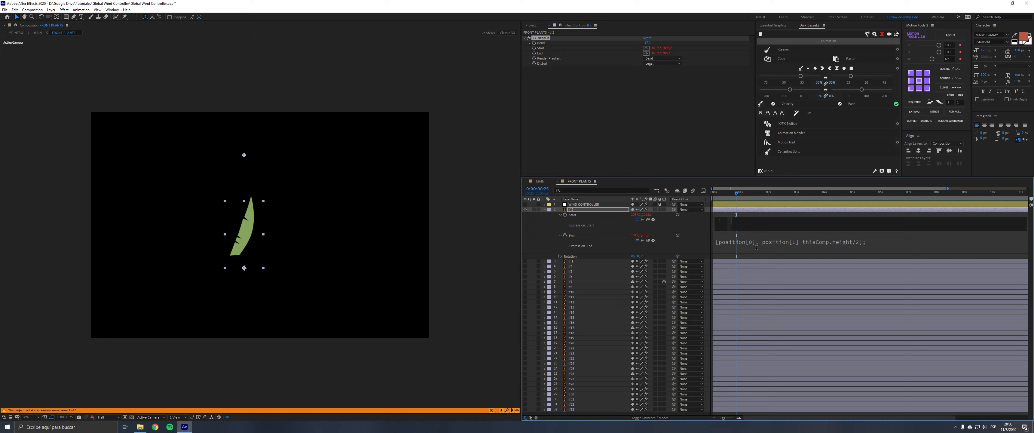
pyautogui.click(748, 244)
pyautogui.click(739, 228)
pyautogui.press('Delete')
pyautogui.click(588, 239)
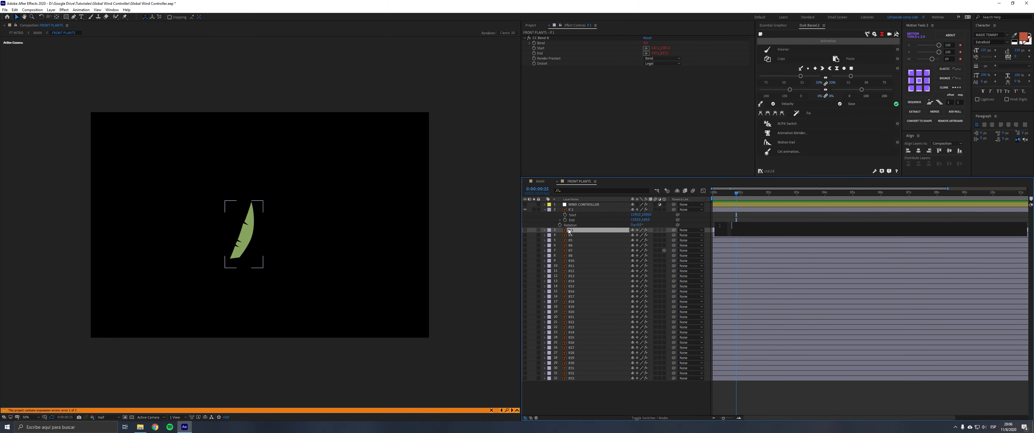
pyautogui.click(594, 210)
pyautogui.click(637, 209)
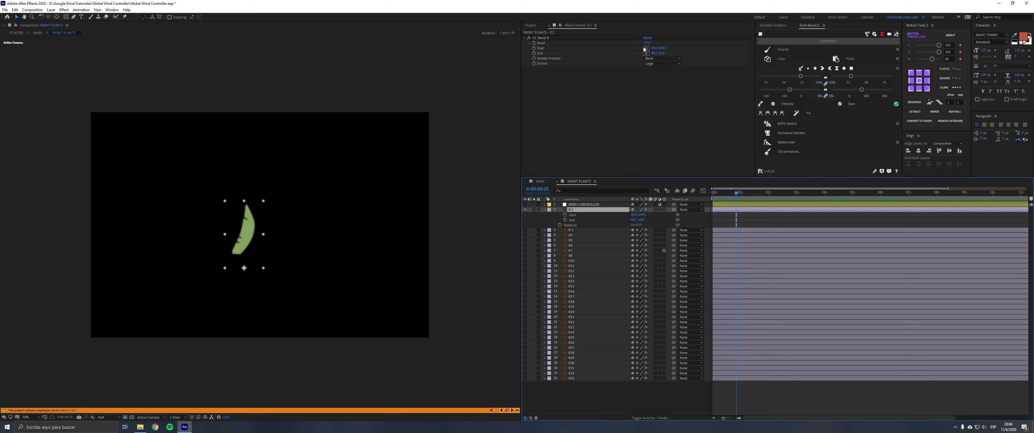
# Increase the leaf's Bend amount and try moving the CC Bend It start point down to the leaf's base
pyautogui.moveTo(647, 43); pyautogui.dragTo(663, 43)
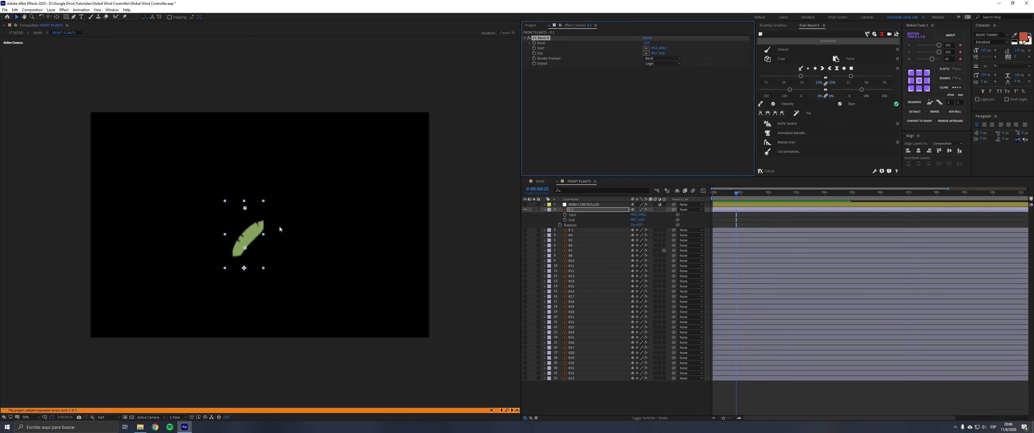
pyautogui.moveTo(243, 250); pyautogui.dragTo(248, 279)
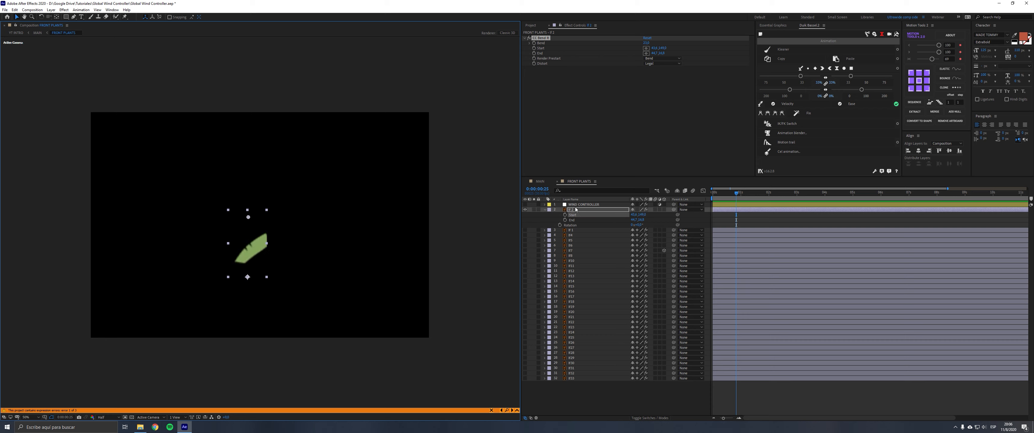
# Add the Grow Bounds effect to the leaf layer and place it above CC Bend It in the effect order
pyautogui.click(575, 209)
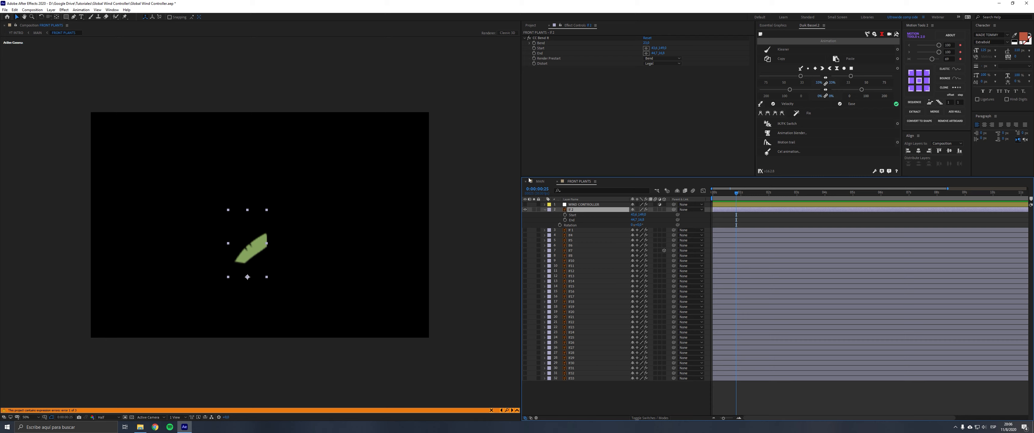
pyautogui.hotkey('ctrl', 'space')
pyautogui.write('grow')
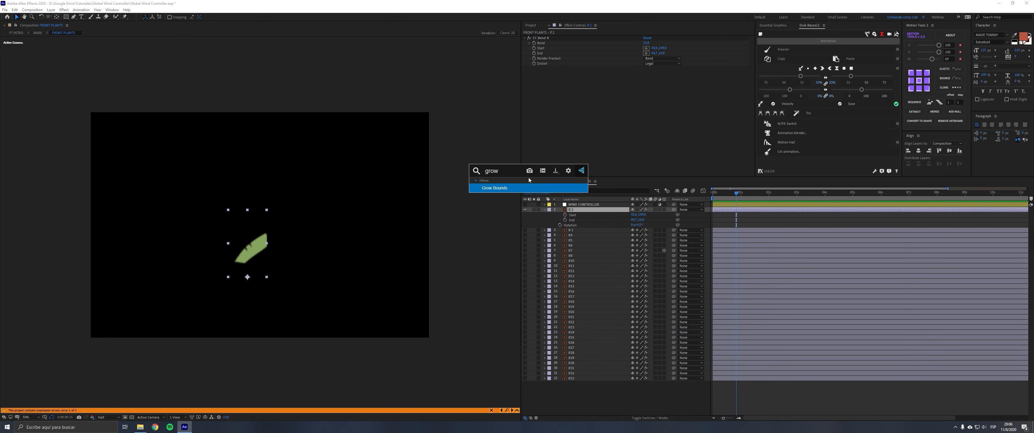
pyautogui.press('Return')
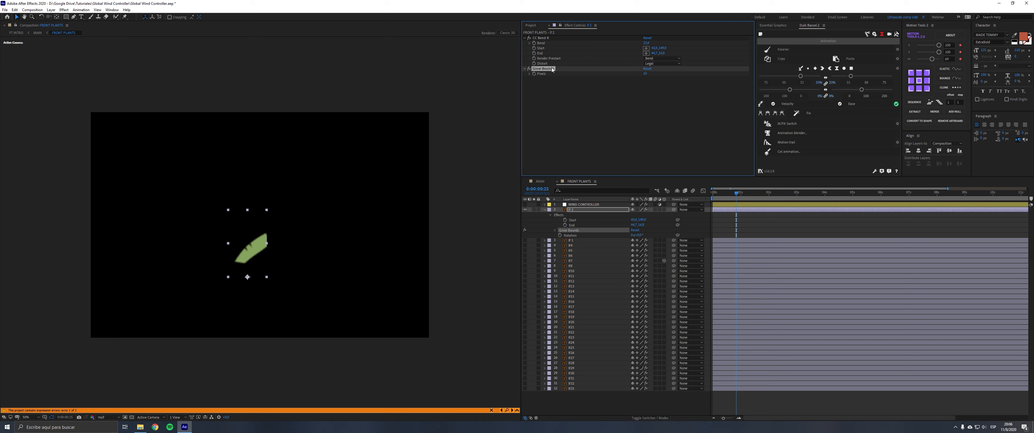
pyautogui.moveTo(551, 70); pyautogui.dragTo(548, 39)
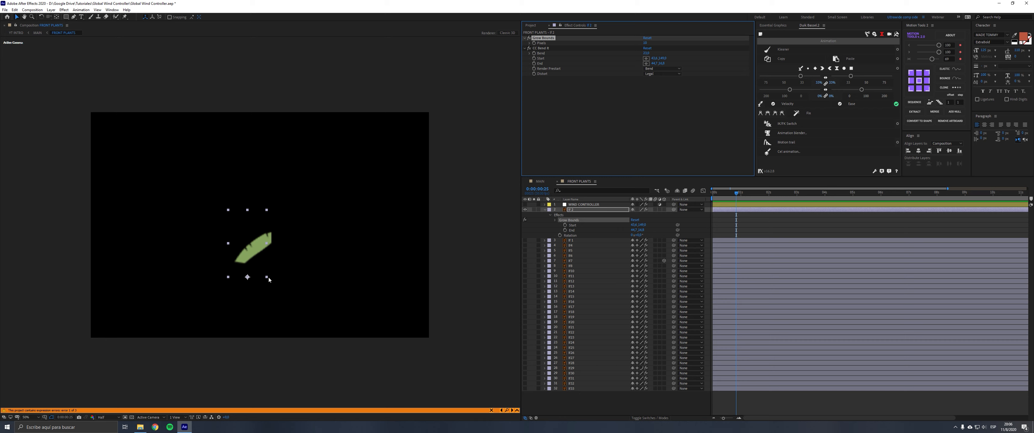
# Set Grow Bounds to 150 pixels, adjust the Bend amount, and raise the CC Bend It end point above the leaf
pyautogui.click(645, 43)
pyautogui.press('Return')
pyautogui.click(646, 43)
pyautogui.write('150')
pyautogui.press('Return')
pyautogui.moveTo(648, 53)
pyautogui.mouseDown()
pyautogui.moveTo(626, 55)
pyautogui.moveTo(648, 52)
pyautogui.mouseUp()
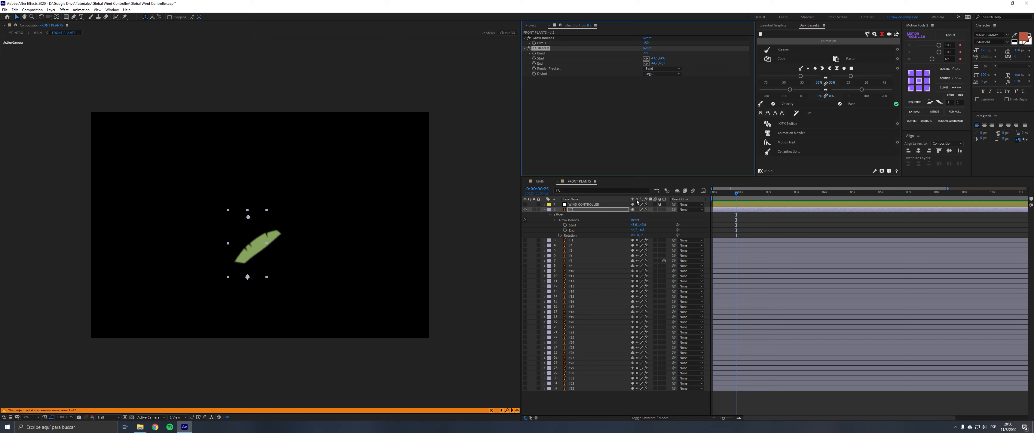
pyautogui.moveTo(249, 218); pyautogui.dragTo(247, 196)
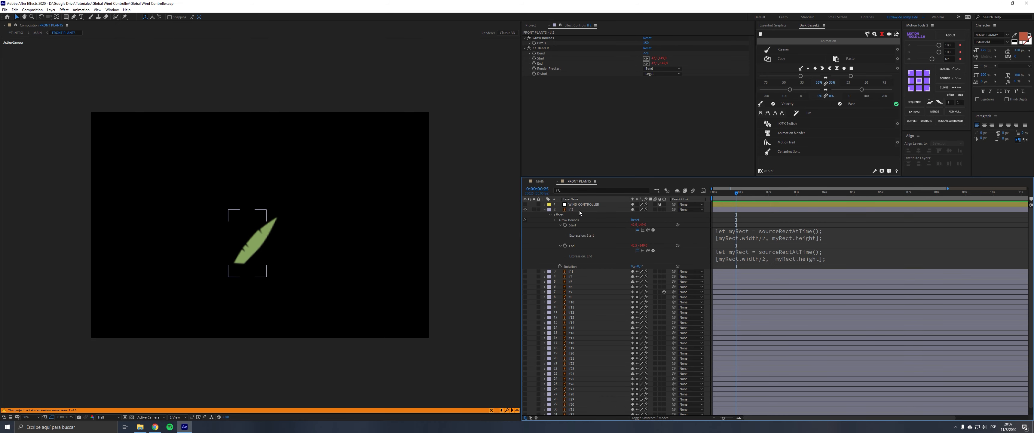
# Test the sourceRectAtTime Start and End expressions by nudging the leaf layer left and showing its CC Bend It points
pyautogui.click(579, 211)
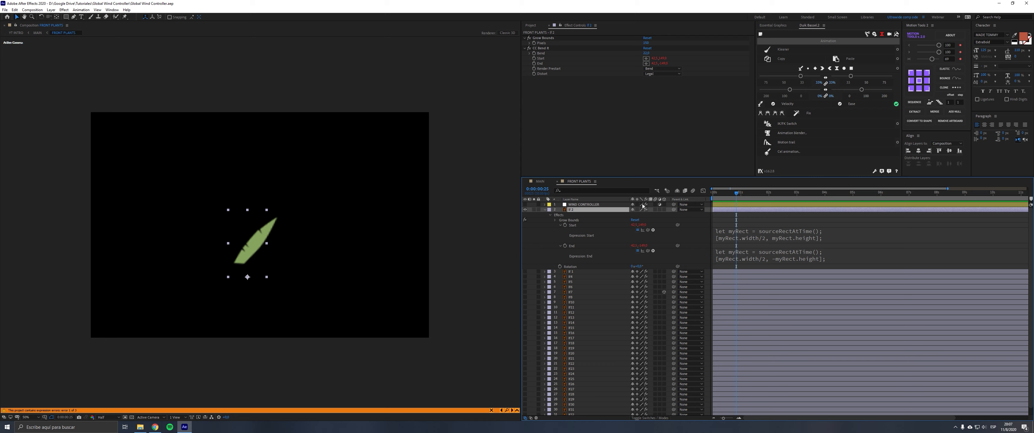
pyautogui.click(542, 49)
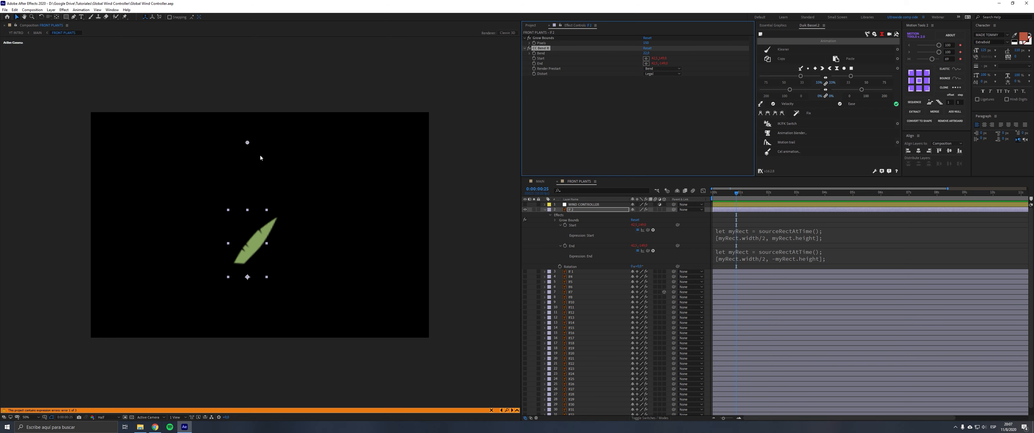
pyautogui.click(576, 211)
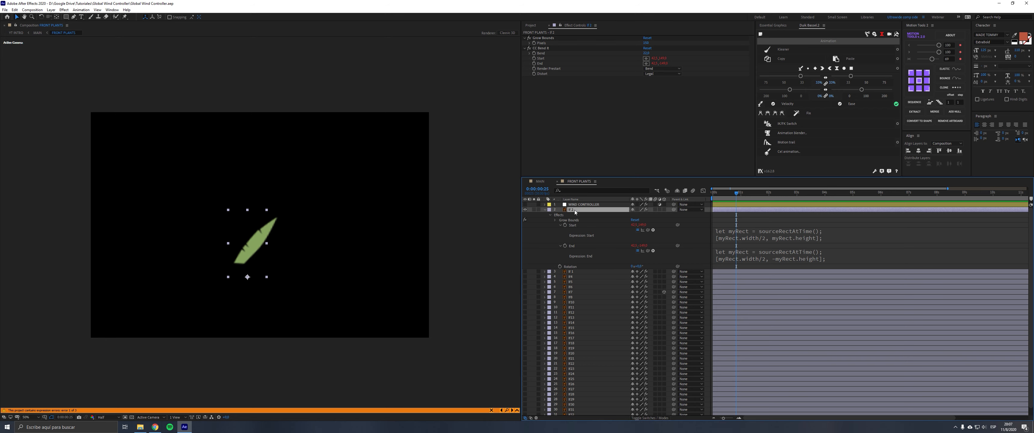
pyautogui.hotkey('shift', 'Left')
pyautogui.hotkey('shift', 'Left')
pyautogui.hotkey('shift', 'Left')
pyautogui.hotkey('shift', 'Left')
pyautogui.hotkey('shift', 'Left')
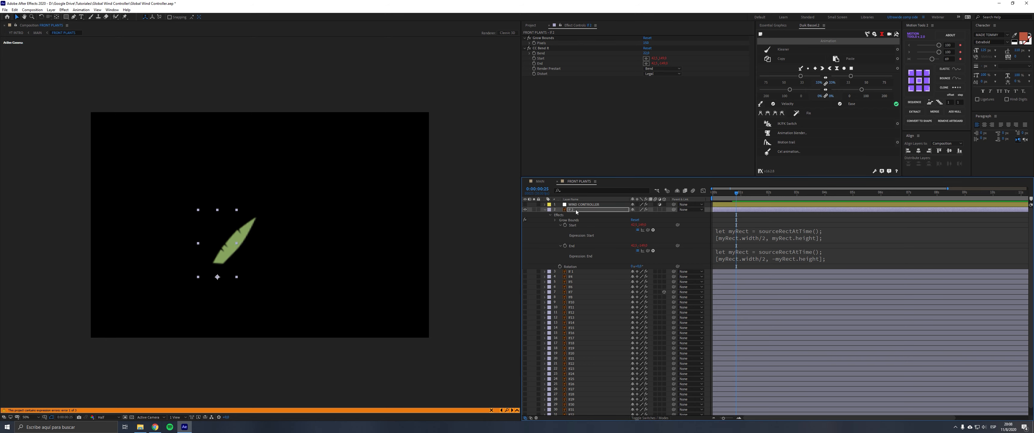
pyautogui.click(545, 48)
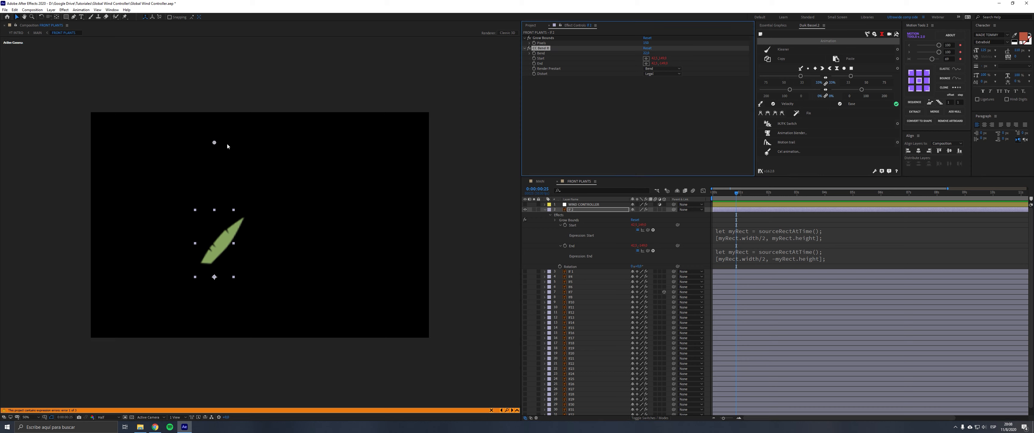
pyautogui.click(550, 234)
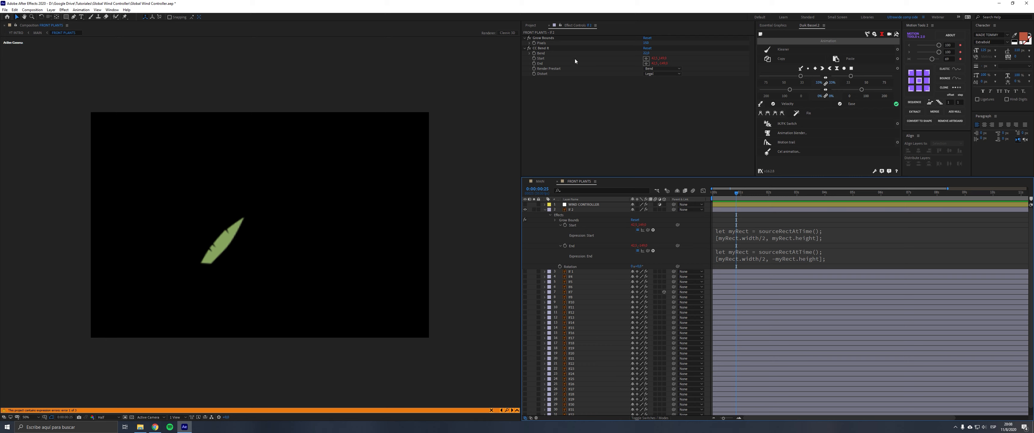
pyautogui.click(548, 38)
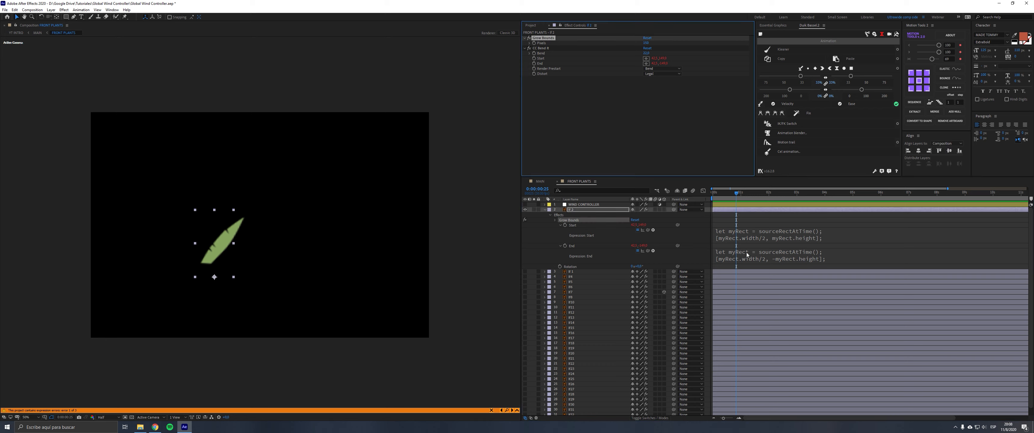
pyautogui.click(682, 236)
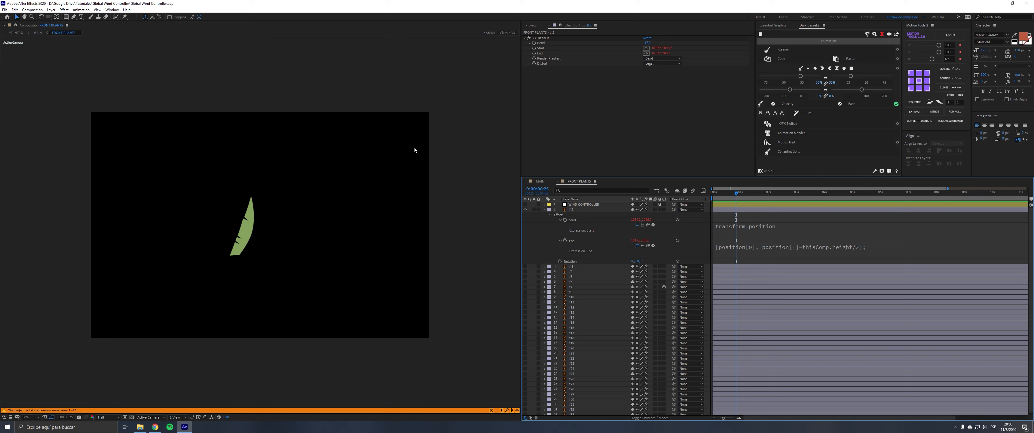
# Give the leaf's Bend this expression: let windSpeed = thisComp.layer("WIND CONTROLLER").effect("wind speed")("Slider"); let indexByPos = linear(position[0], 0, thisComp.width, 0.7, 1.7); Math.sin((time-indexByPos)*Math.PI*windSpeed/10)*windSpeed*2;
pyautogui.moveTo(648, 44); pyautogui.dragTo(652, 45)
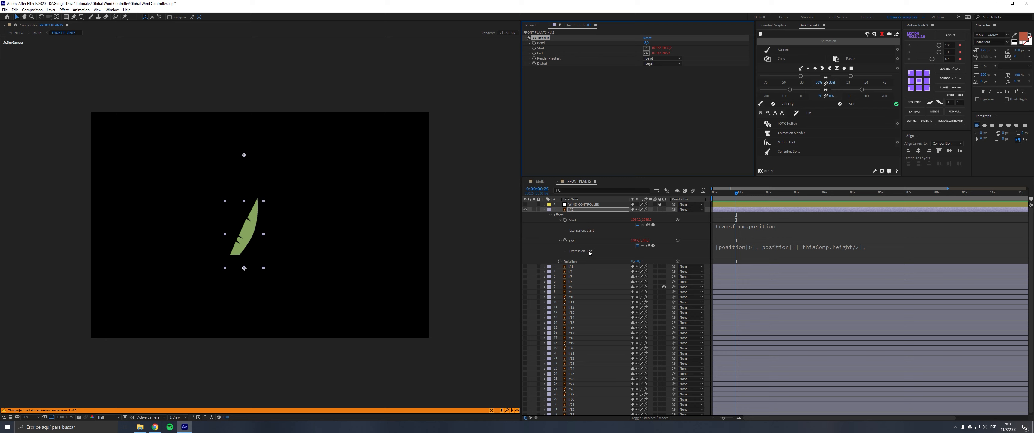
pyautogui.keyDown('alt'); pyautogui.click(534, 43); pyautogui.keyUp('alt')
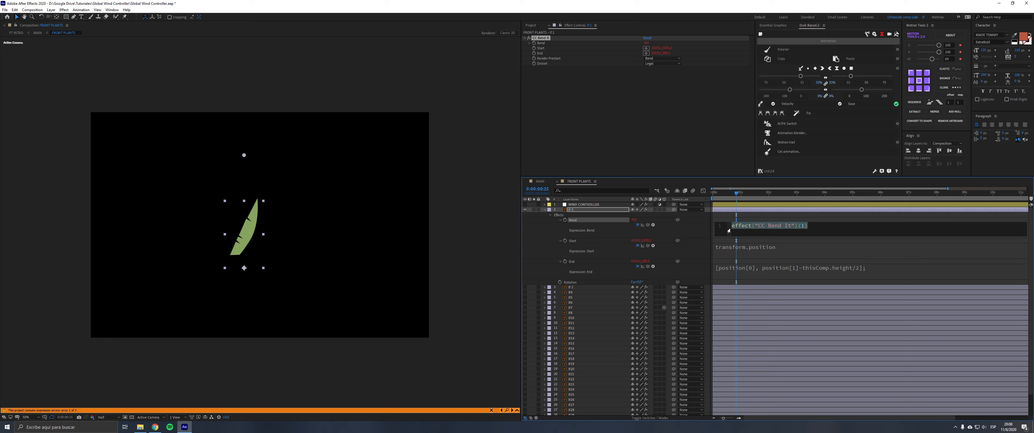
pyautogui.write('let windSpeed = thisComp.layer("WIND CONTROLLER").effect("wind speed")("Slider"); let indexByPos = linear(position[0], 0, thisComp.width, 0.7, 1.7);  Math.sin((time-indexByPos)*Math.PI*windSpeed/10)*windSpeed*2;')
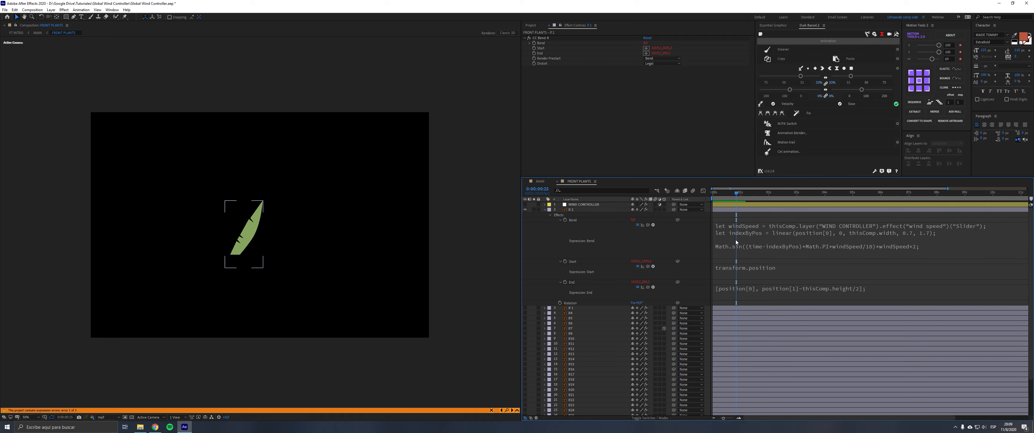
# Set the wind speed slider on the WIND CONTROLLER layer to 10 and preview the leaf animation
pyautogui.moveTo(736, 193)
pyautogui.mouseDown()
pyautogui.moveTo(717, 194)
pyautogui.moveTo(779, 196)
pyautogui.moveTo(714, 195)
pyautogui.moveTo(790, 195)
pyautogui.moveTo(718, 195)
pyautogui.moveTo(729, 195)
pyautogui.mouseUp()
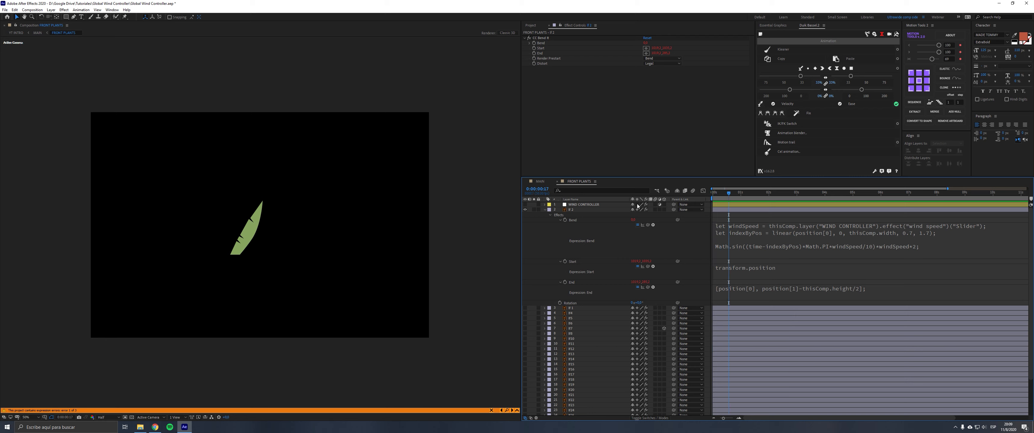
pyautogui.click(603, 204)
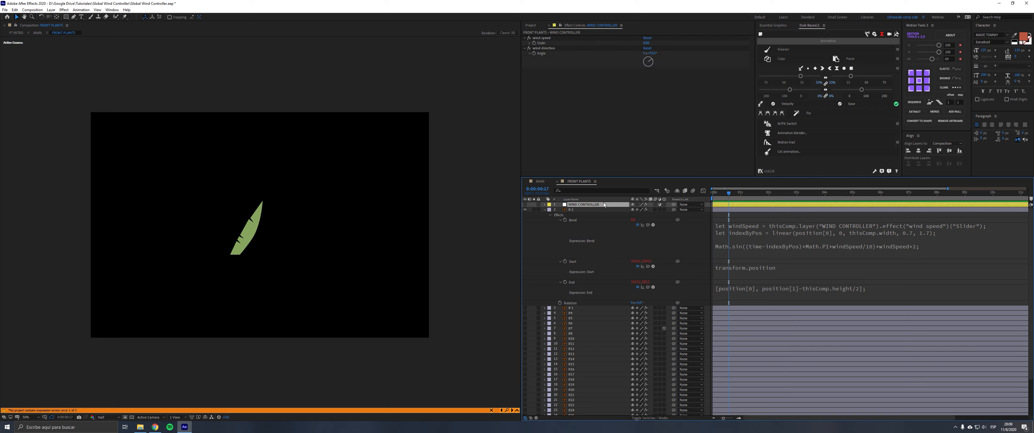
pyautogui.click(647, 43)
pyautogui.write('10')
pyautogui.press('Return')
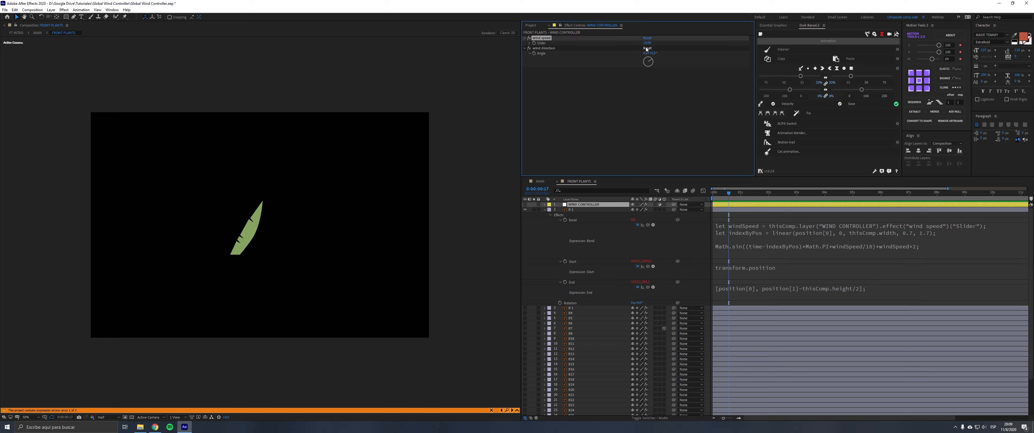
pyautogui.click(690, 240)
pyautogui.press('space')
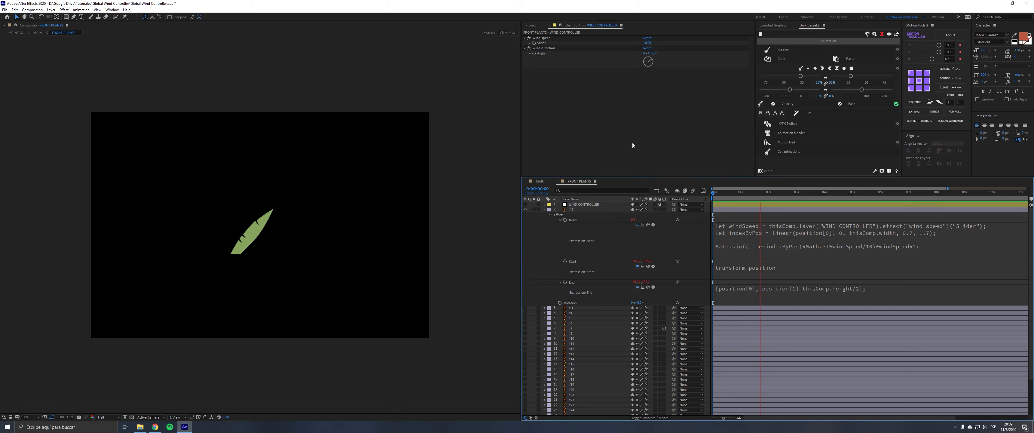
# Try a wind speed of 20 on the WIND CONTROLLER layer and preview the leaf's motion
pyautogui.click(647, 43)
pyautogui.write('20')
pyautogui.press('Return')
pyautogui.press('space')
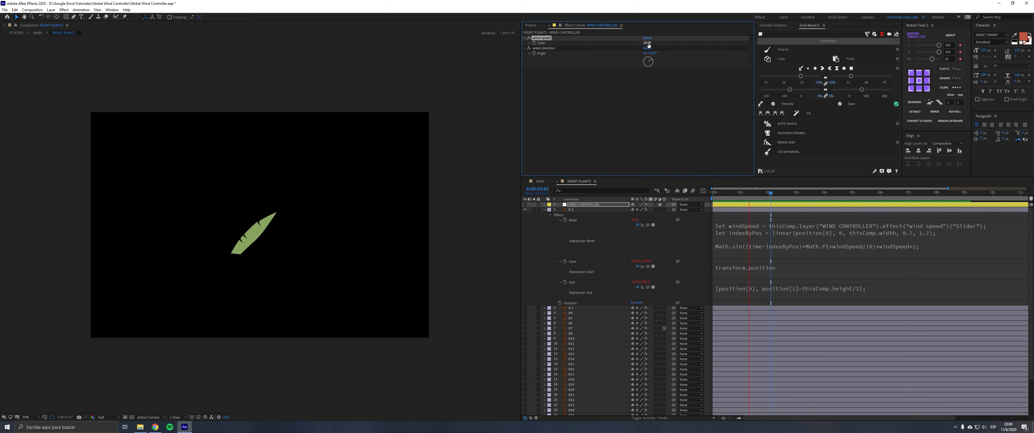
pyautogui.press('space')
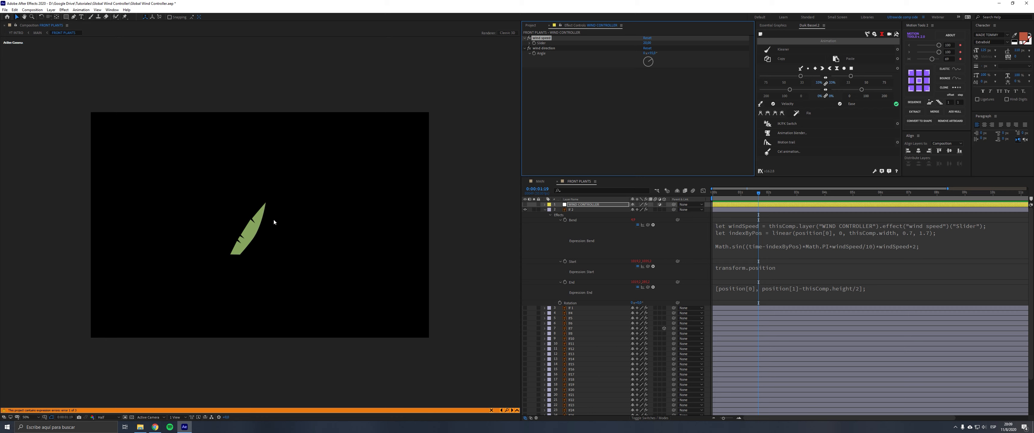
# Return the WIND CONTROLLER's wind speed to 10 and save the project
pyautogui.click(647, 43)
pyautogui.write('10')
pyautogui.press('Return')
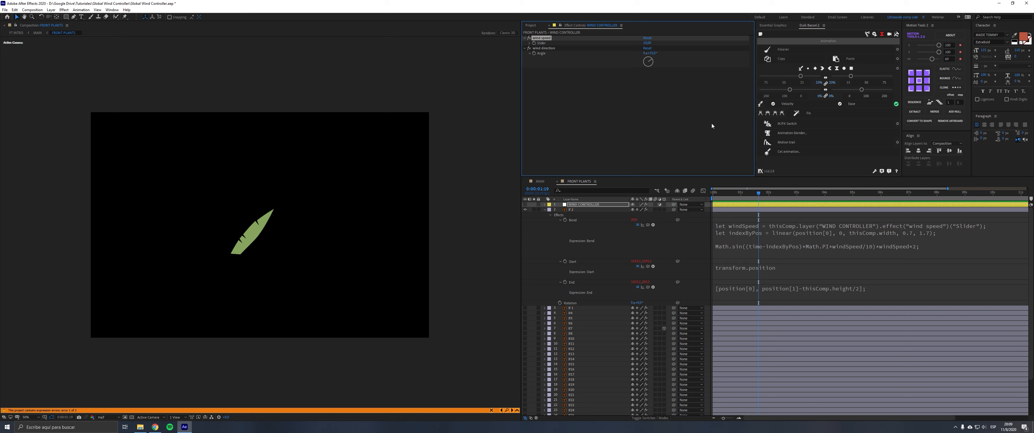
pyautogui.click(684, 235)
pyautogui.hotkey('ctrl', 's')
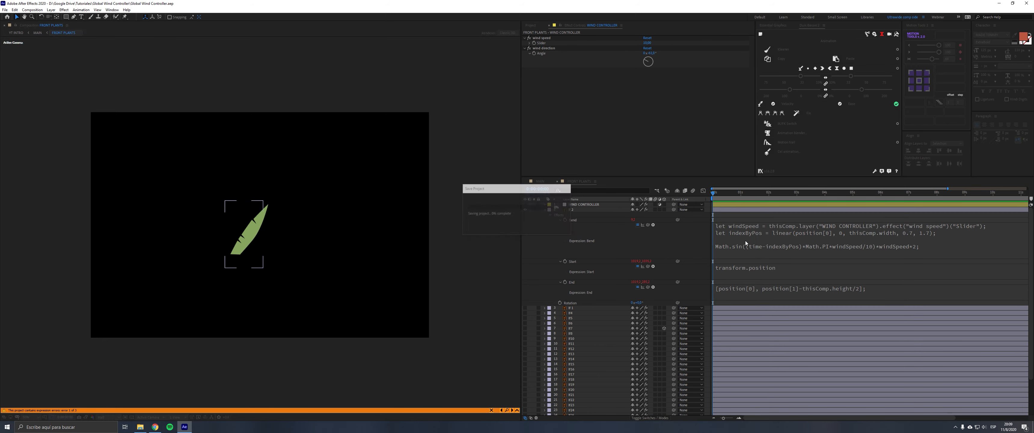
# Examine the Math.sin, windSpeed and indexByPos parts of the leaf's Bend expression
pyautogui.click(763, 233)
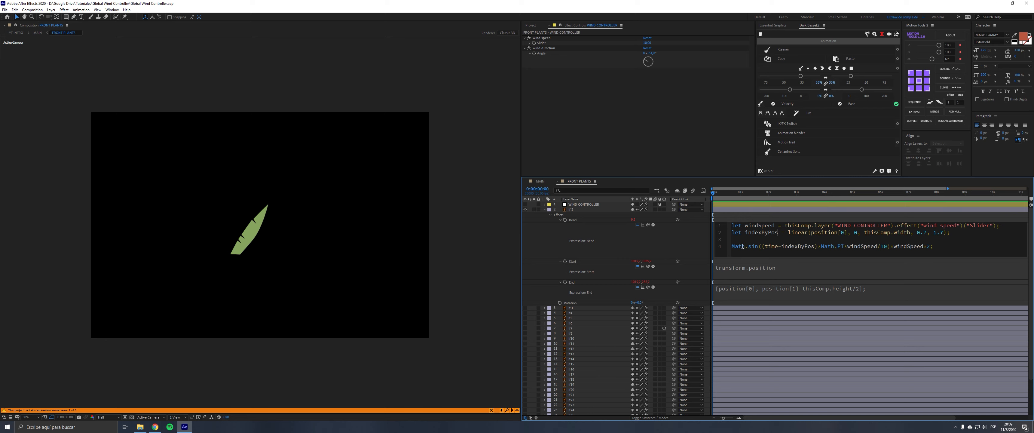
pyautogui.moveTo(737, 247); pyautogui.dragTo(756, 247)
pyautogui.click(764, 247)
pyautogui.moveTo(850, 246); pyautogui.dragTo(924, 246)
pyautogui.moveTo(745, 233); pyautogui.dragTo(778, 232)
# Move the leaf layer to the left edge of the composition and slightly lower to test the position-based offset
pyautogui.click(572, 210)
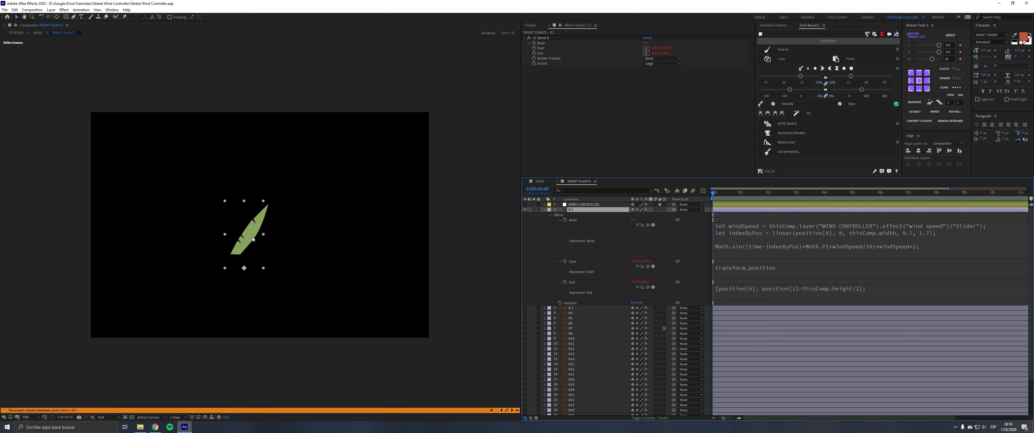
pyautogui.moveTo(249, 239); pyautogui.dragTo(113, 259)
pyautogui.press('Return')
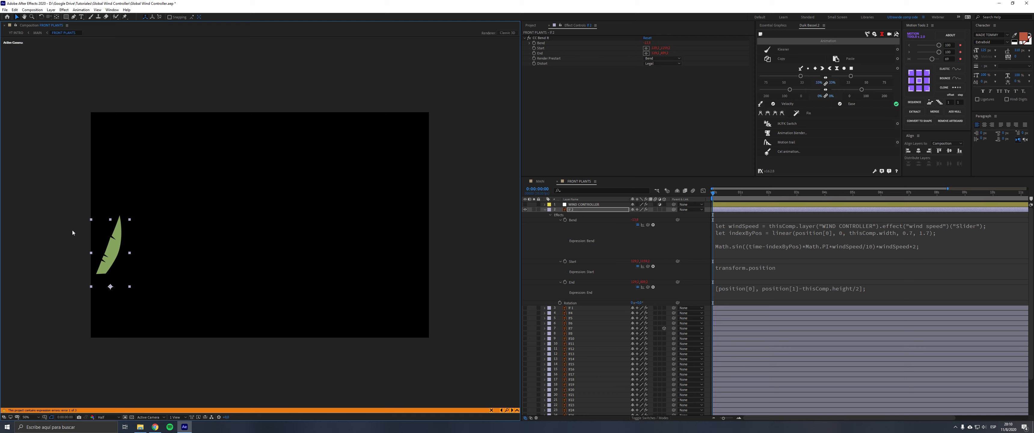
# Move the leaf layer across to the composition's right side and examine the indexByPos variable in its Bend expression
pyautogui.moveTo(107, 252); pyautogui.dragTo(381, 247)
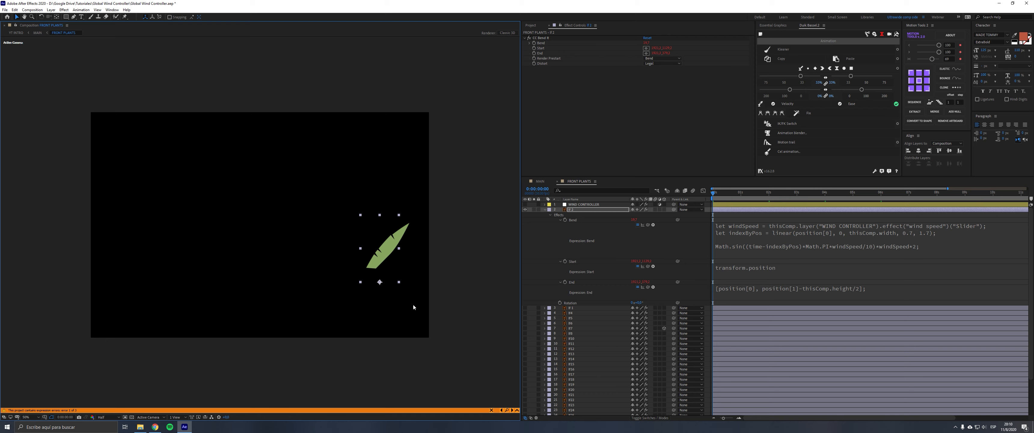
pyautogui.click(753, 236)
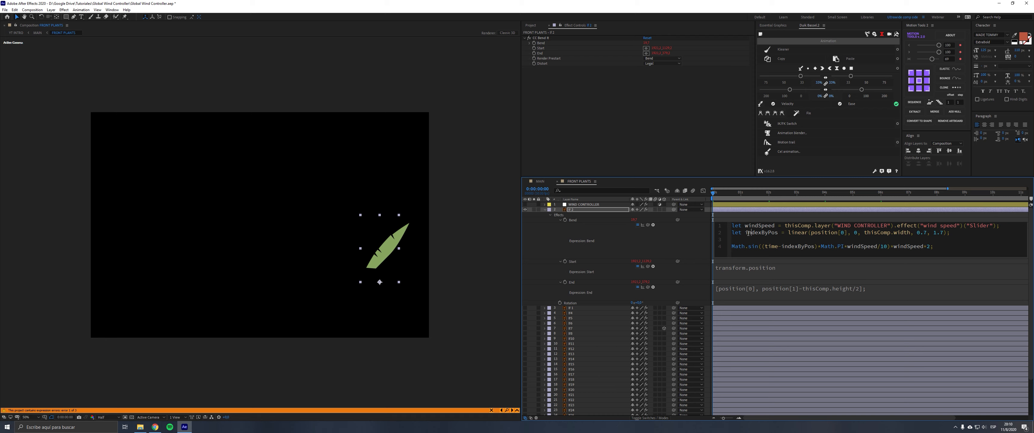
pyautogui.moveTo(744, 232); pyautogui.dragTo(771, 233)
pyautogui.click(623, 241)
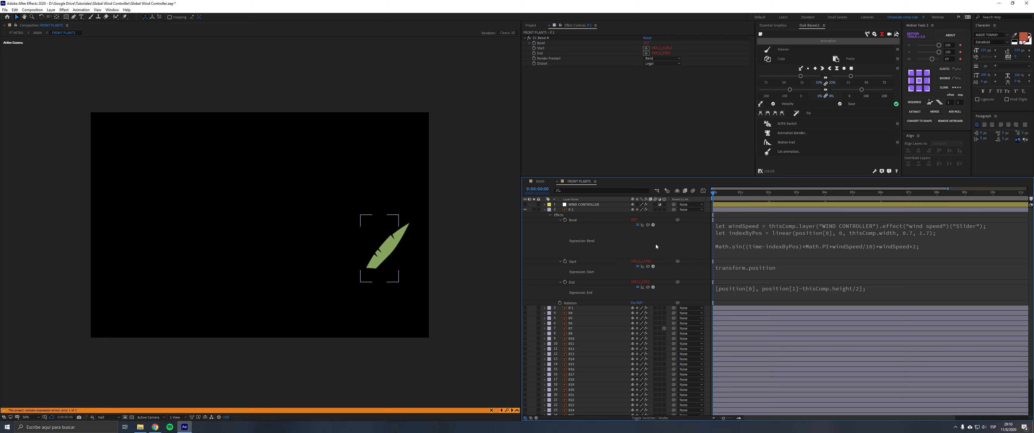
# Add a Rotation expression to the leaf summing sinRotation and windRotation, using the WIND CONTROLLER's wind direction and speed with indexByPos mapped from 0.5 to 1.5
pyautogui.click(570, 303)
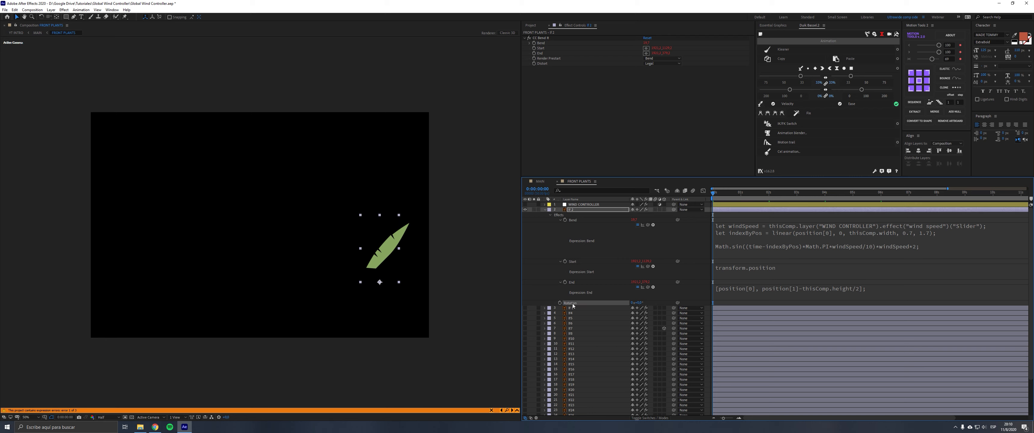
pyautogui.keyDown('alt'); pyautogui.click(560, 304); pyautogui.keyUp('alt')
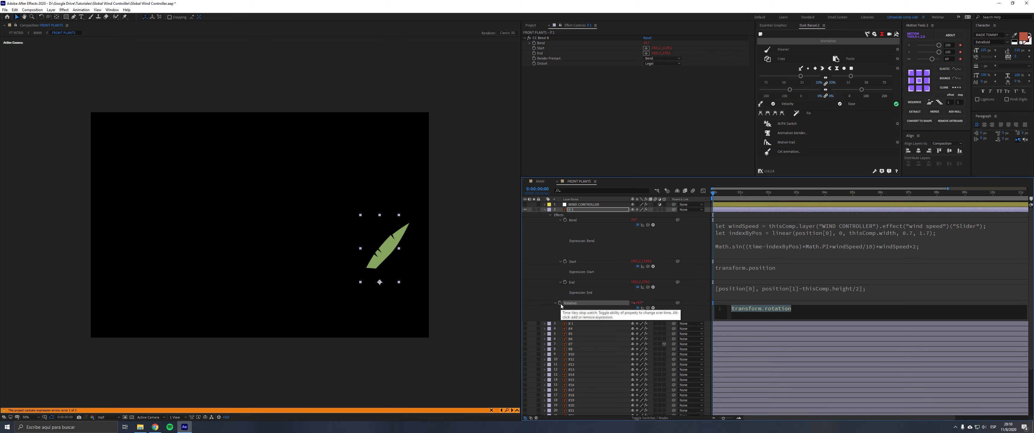
pyautogui.click(551, 312)
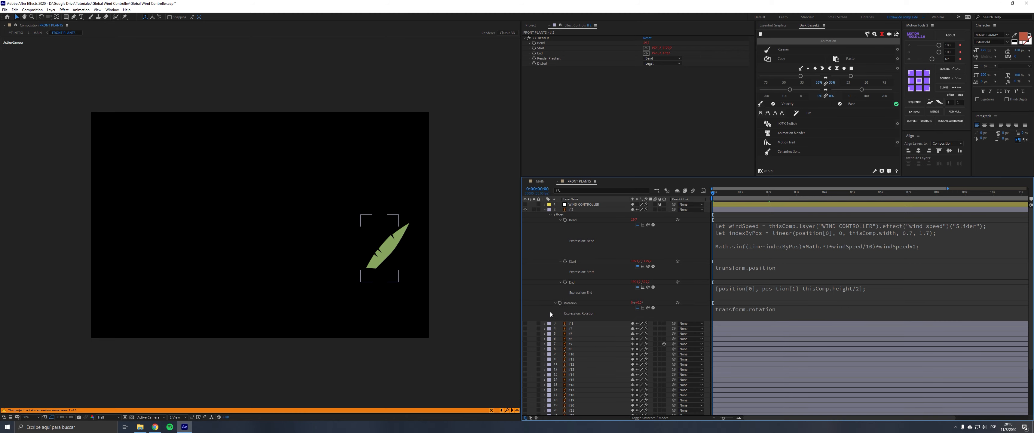
pyautogui.hotkey('alt', 'Tab')
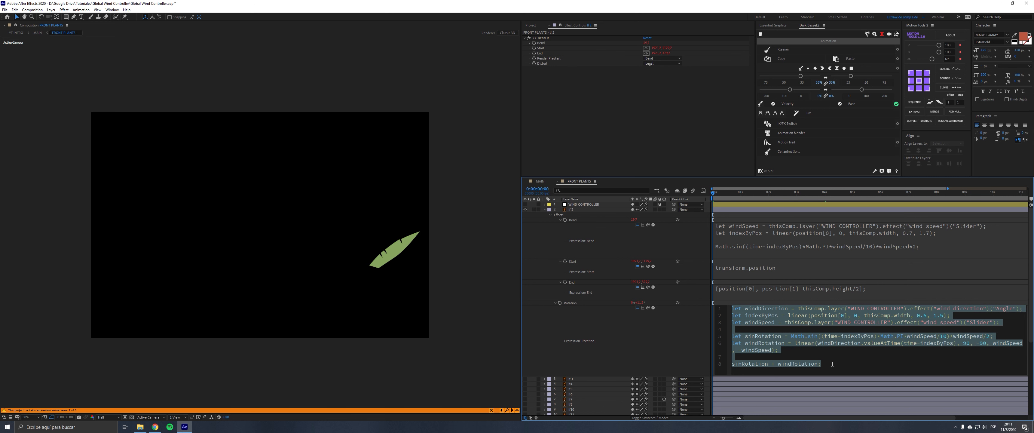
pyautogui.click(833, 364)
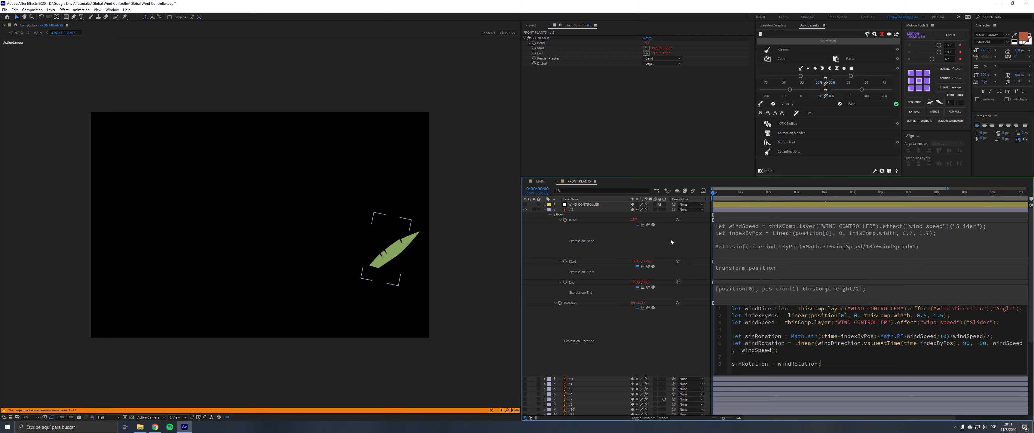
# Swing the WIND CONTROLLER's wind direction angle to point left and over to point right to test the leaf's lean
pyautogui.click(601, 205)
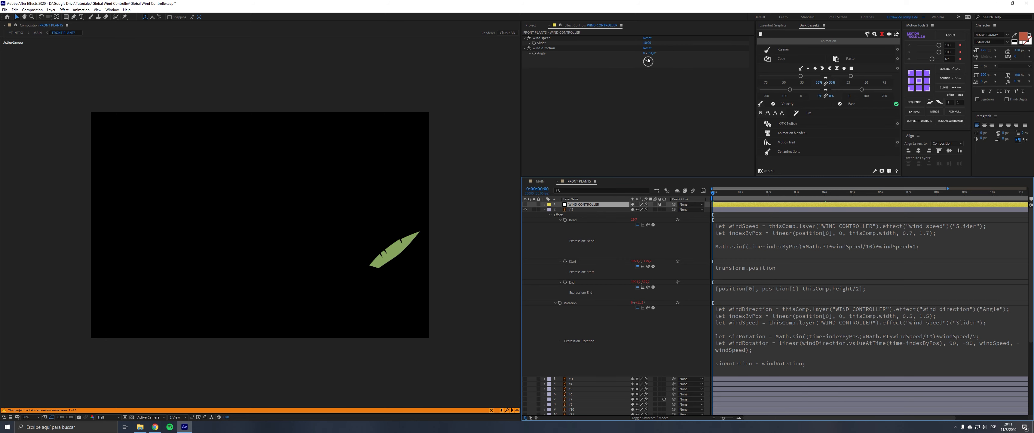
pyautogui.moveTo(645, 63); pyautogui.dragTo(642, 63)
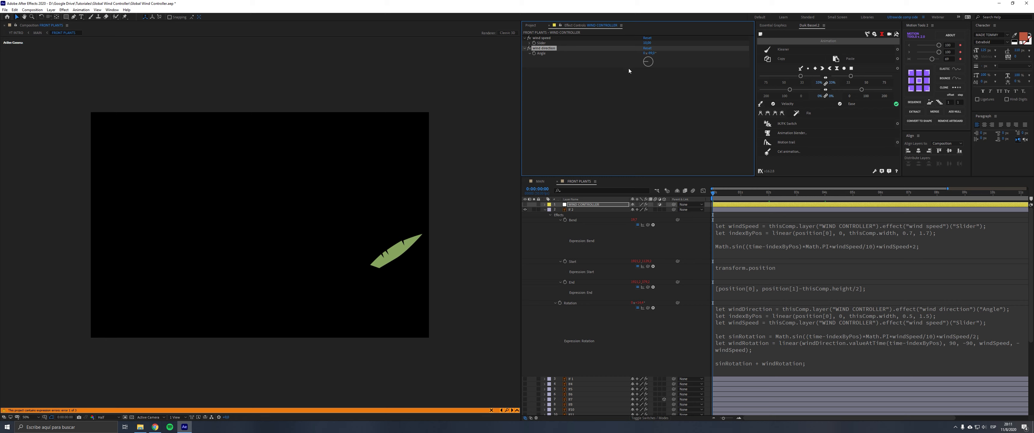
pyautogui.moveTo(647, 65); pyautogui.dragTo(660, 64)
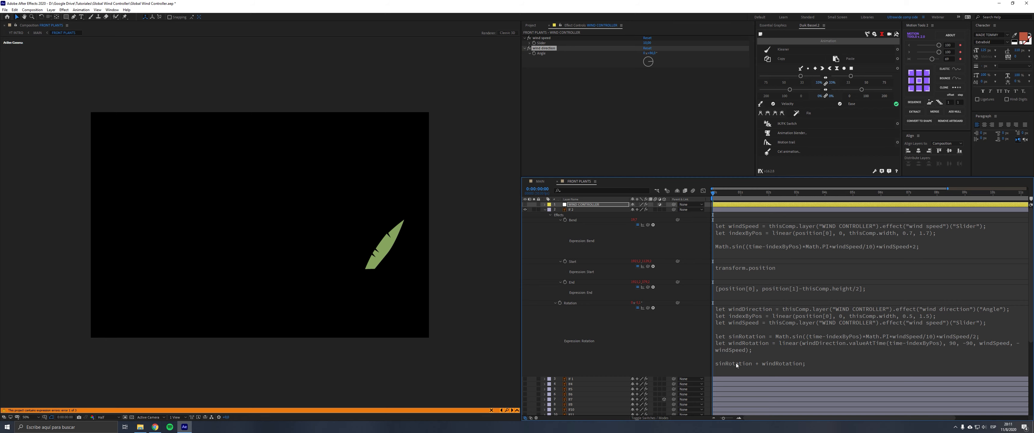
# Examine the sinRotation part of the leaf's Rotation expression and preview the resulting sway
pyautogui.click(749, 363)
pyautogui.moveTo(769, 364); pyautogui.dragTo(731, 364)
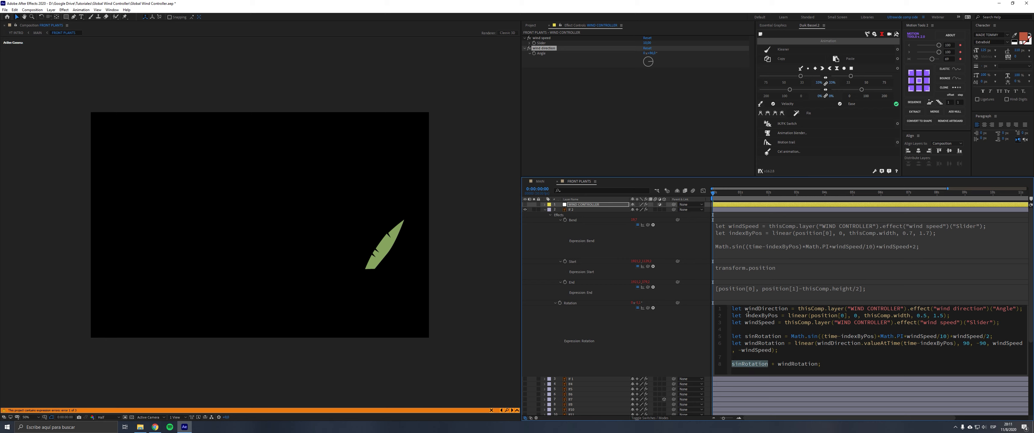
pyautogui.click(648, 299)
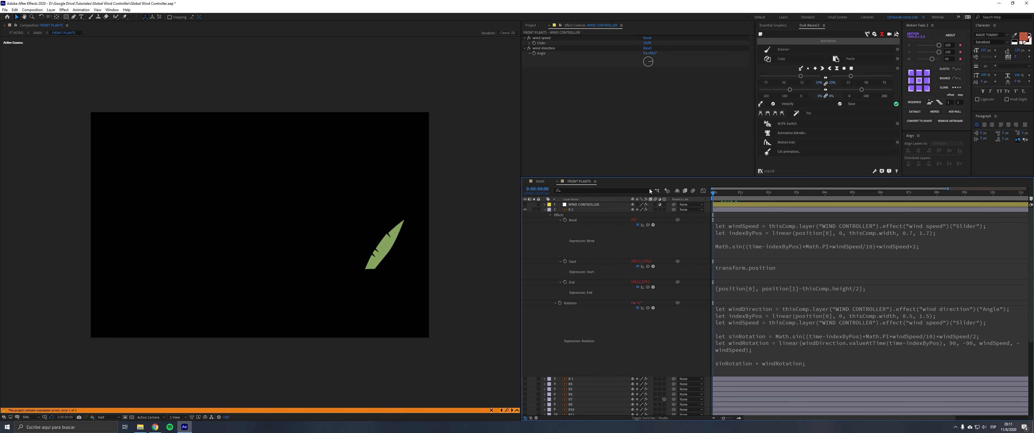
pyautogui.press('space')
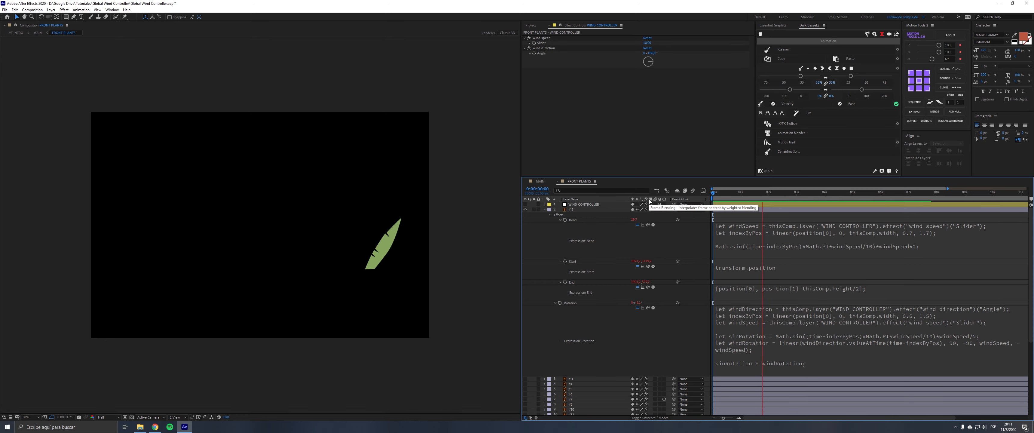
pyautogui.press('space')
# Try the leaf at different positions, ending near the composition's centre, while reviewing the indexByPos line of its Bend expression
pyautogui.moveTo(380, 254); pyautogui.dragTo(196, 259)
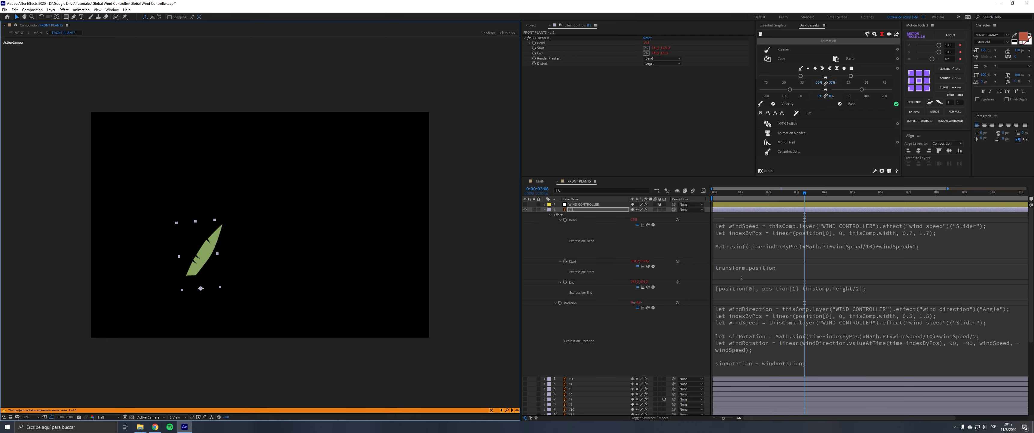
pyautogui.click(745, 233)
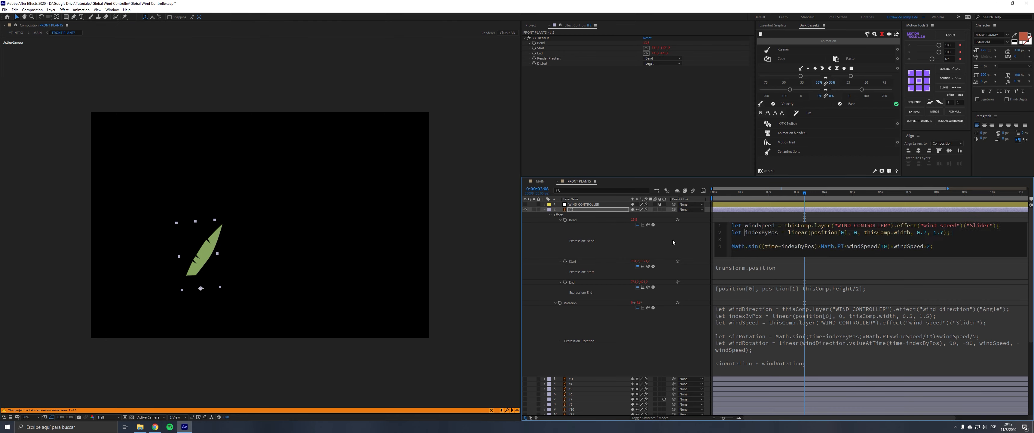
pyautogui.click(673, 241)
pyautogui.click(223, 267)
pyautogui.click(741, 237)
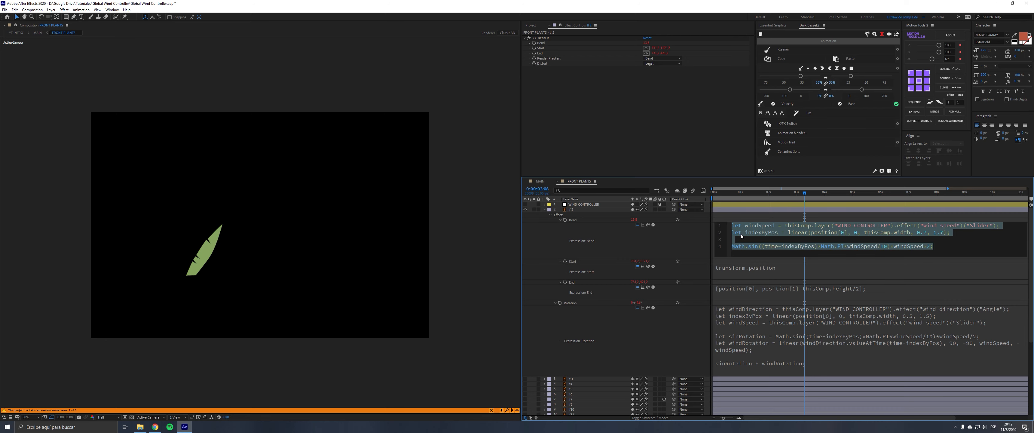
pyautogui.click(746, 234)
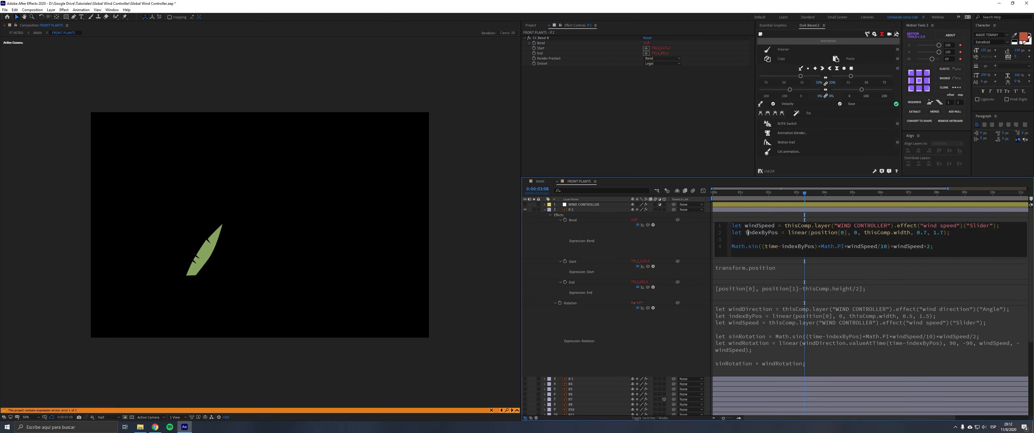
pyautogui.click(537, 250)
pyautogui.moveTo(246, 264); pyautogui.dragTo(298, 244)
pyautogui.click(619, 235)
# Copy only the expression from the leaf's Rotation and paste it onto all the other plant layers
pyautogui.scroll(-2, 580, 295)
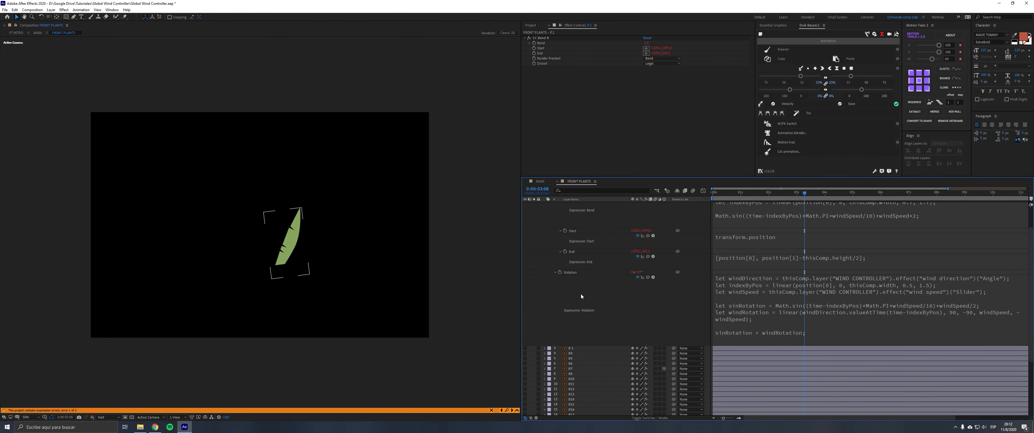
pyautogui.rightClick(575, 274)
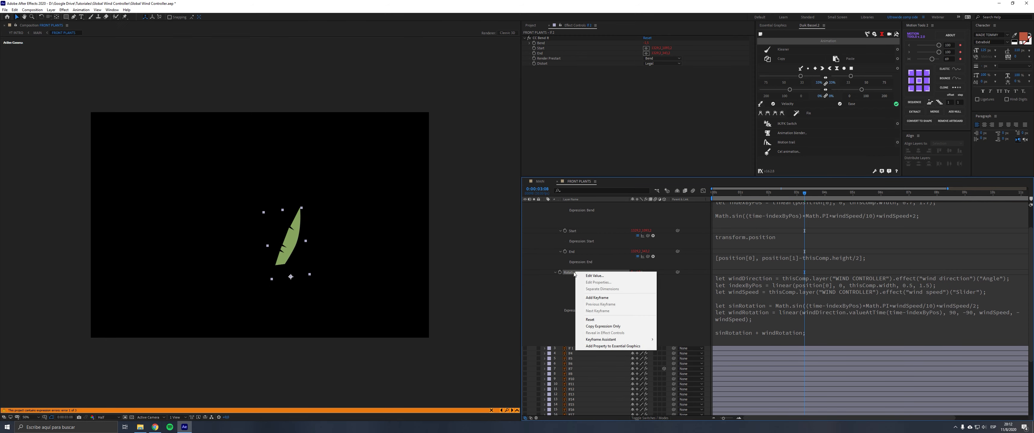
pyautogui.click(612, 325)
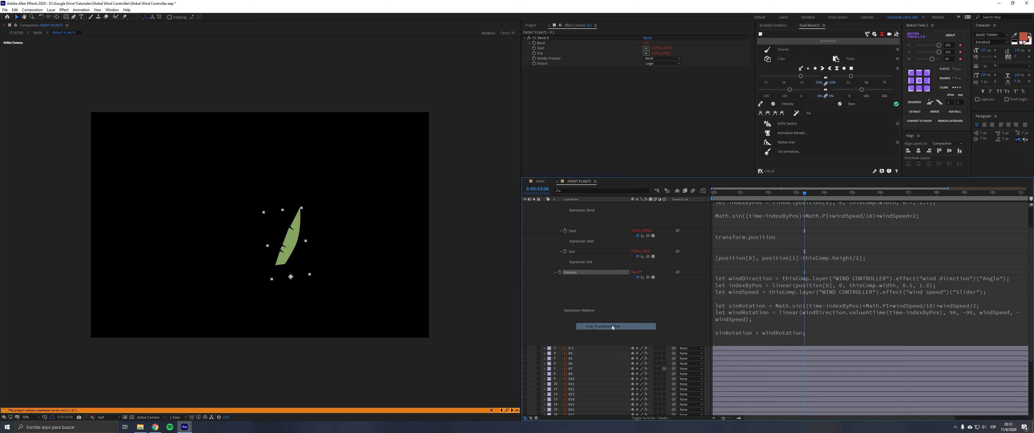
pyautogui.scroll(-2, 612, 325)
pyautogui.scroll(-3, 578, 276)
pyautogui.click(578, 272)
pyautogui.scroll(-1, 578, 274)
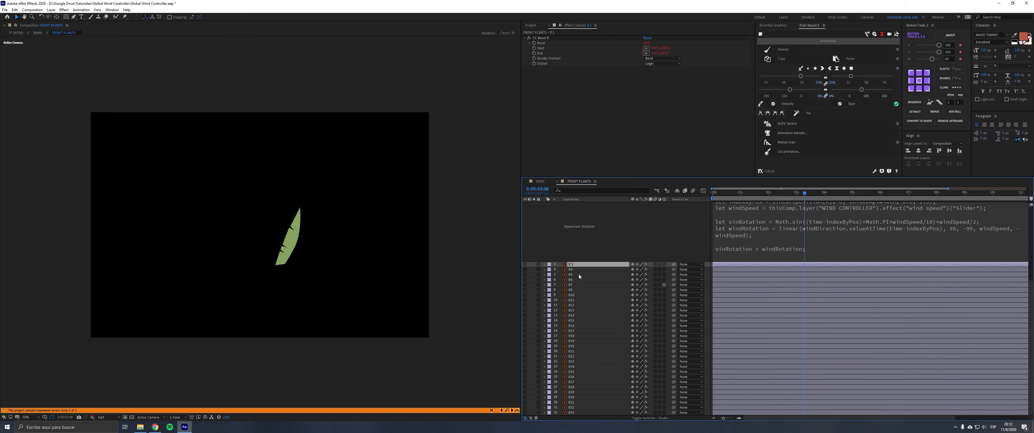
pyautogui.keyDown('shift'); pyautogui.click(576, 412); pyautogui.keyUp('shift')
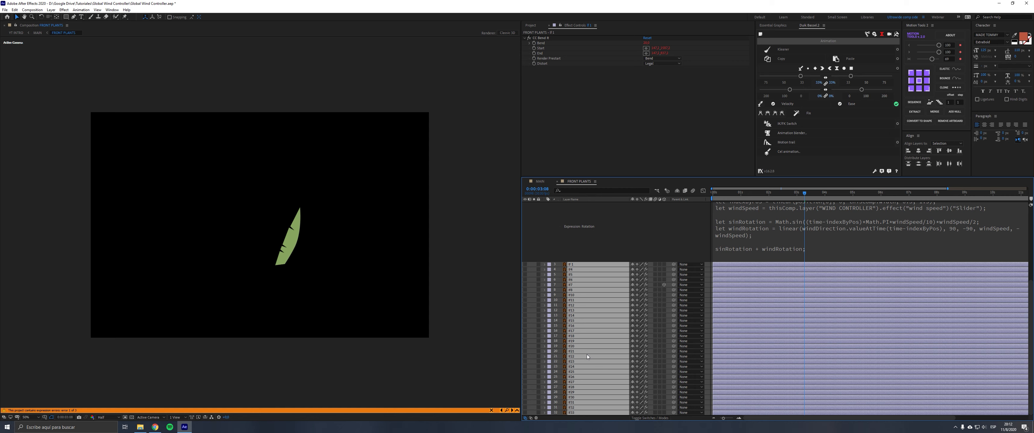
pyautogui.hotkey('ctrl', 'v')
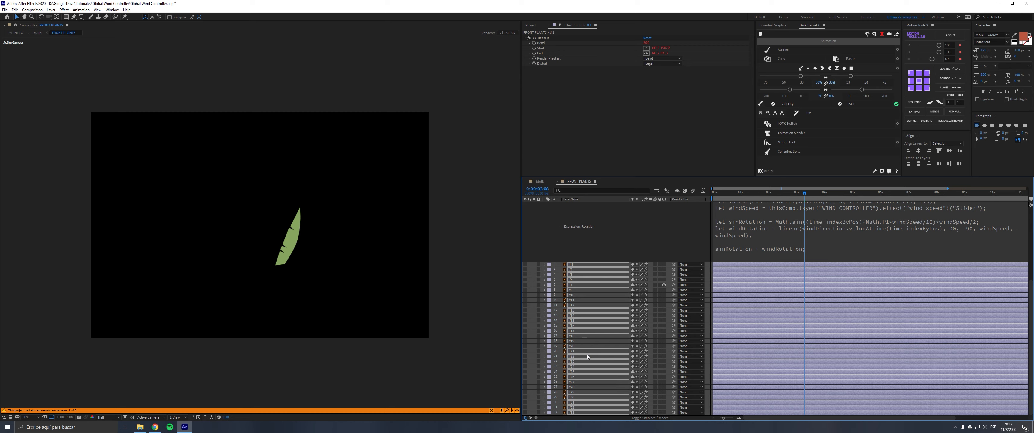
pyautogui.click(611, 246)
# Copy the leaf's CC Bend It effect to all the other plant layers
pyautogui.scroll(5, 598, 245)
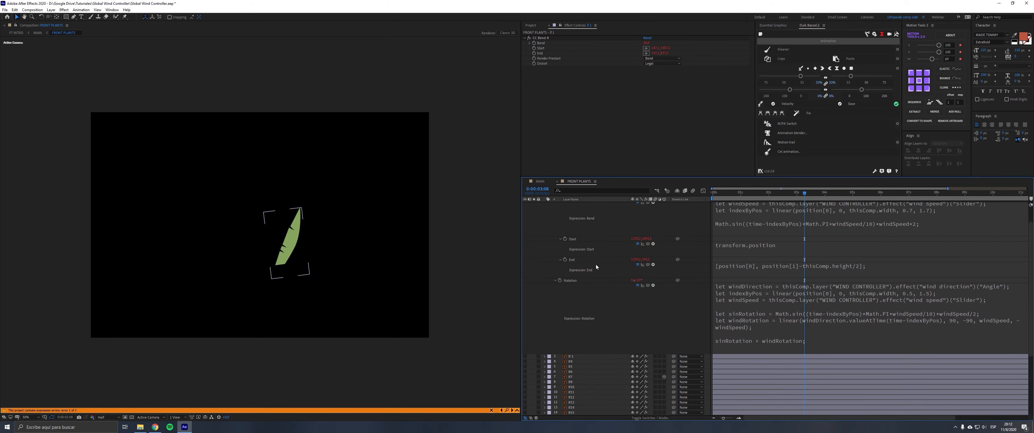
pyautogui.scroll(2, 590, 245)
pyautogui.click(574, 209)
pyautogui.click(544, 38)
pyautogui.scroll(-2, 599, 237)
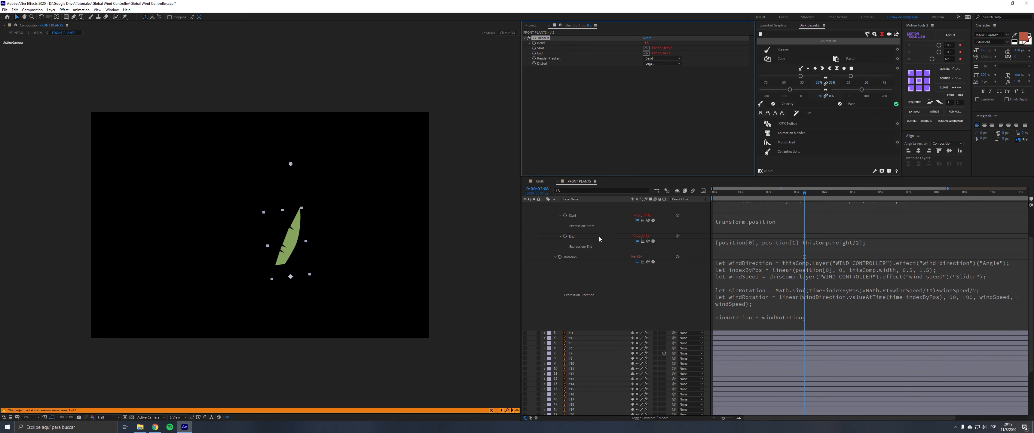
pyautogui.click(579, 331)
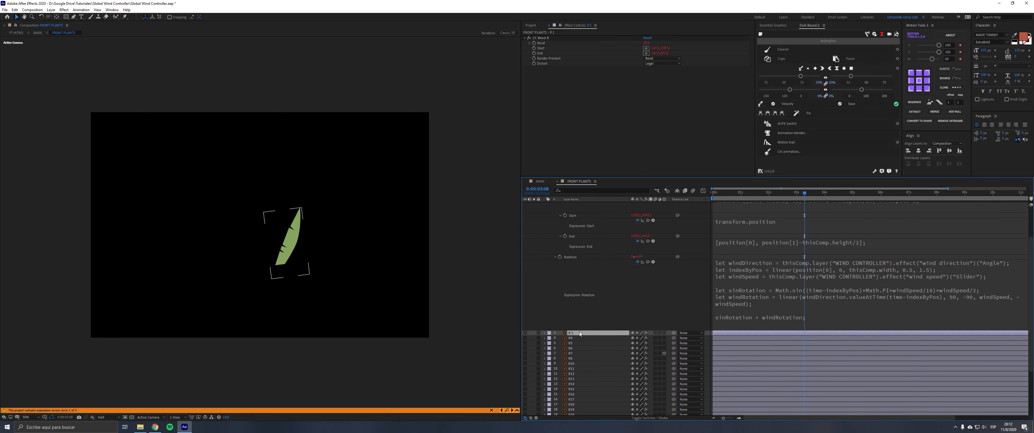
pyautogui.scroll(-3, 580, 331)
pyautogui.keyDown('shift'); pyautogui.click(578, 412); pyautogui.keyUp('shift')
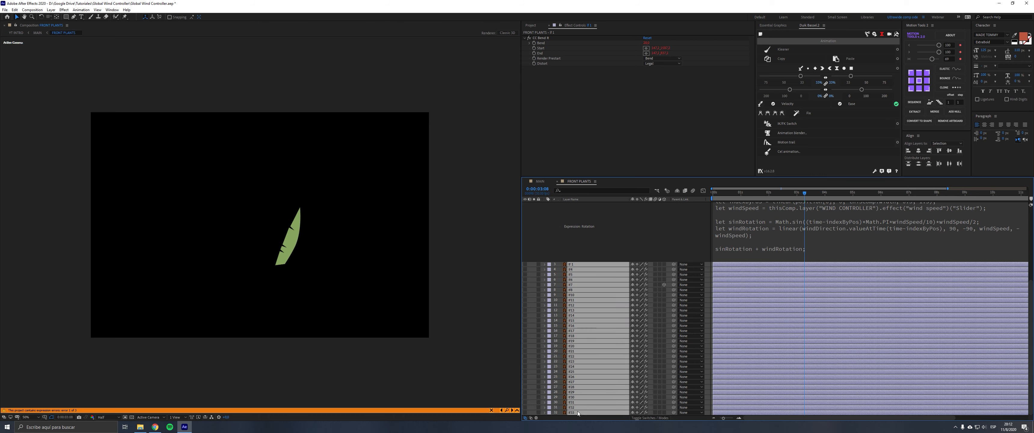
pyautogui.click(593, 242)
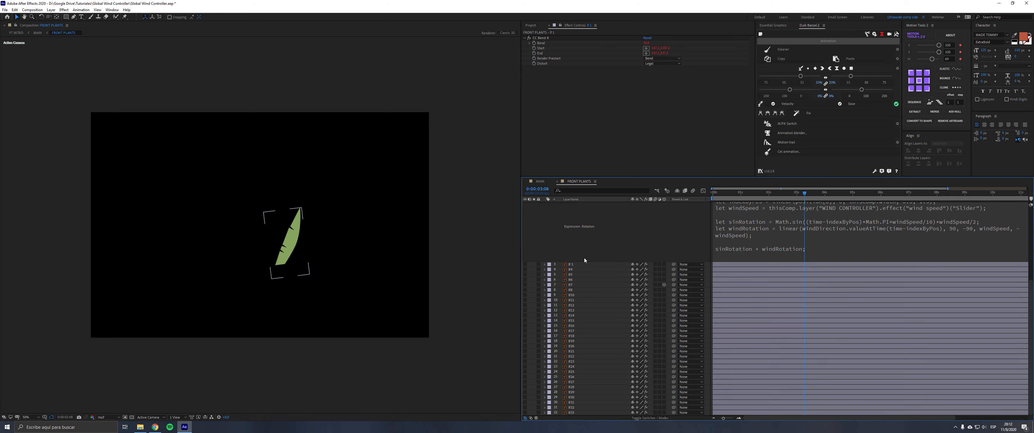
# Make all the other plant layers below the leaf layer visible in the composition
pyautogui.click(583, 264)
pyautogui.keyDown('shift'); pyautogui.click(576, 412); pyautogui.keyUp('shift')
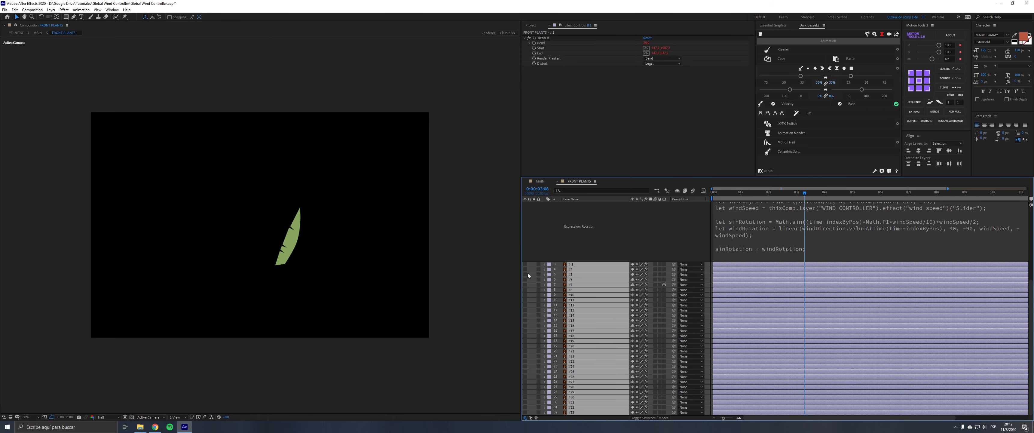
pyautogui.click(525, 264)
pyautogui.click(591, 243)
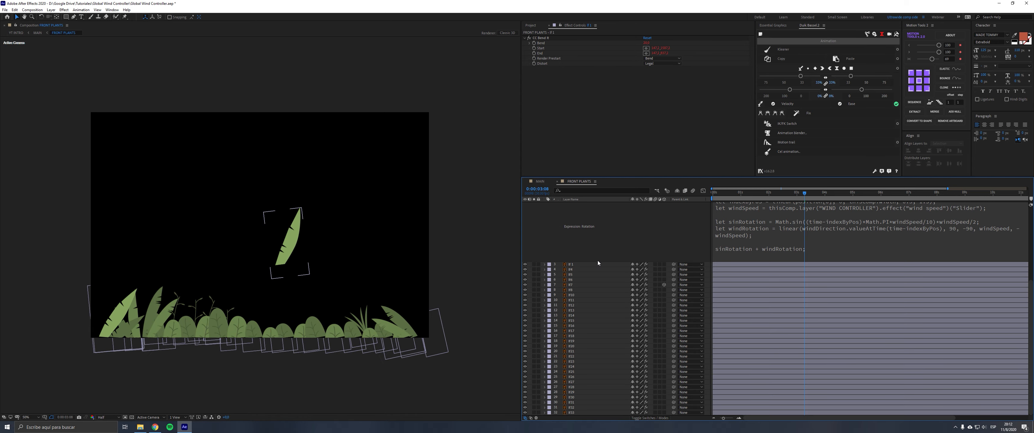
# Collapse the leaf layer's properties and move the leaf down into the row of plants, right of the composition's centre
pyautogui.scroll(5, 546, 215)
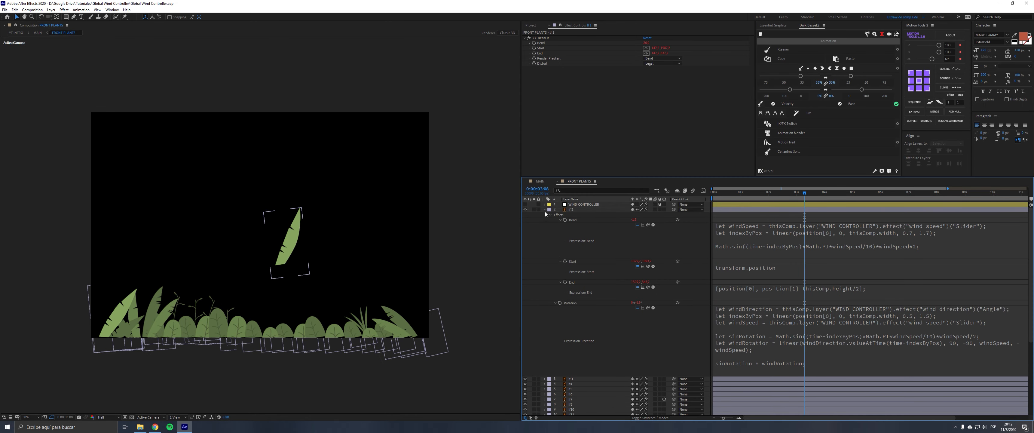
pyautogui.click(545, 210)
pyautogui.click(572, 210)
pyautogui.moveTo(288, 244); pyautogui.dragTo(324, 327)
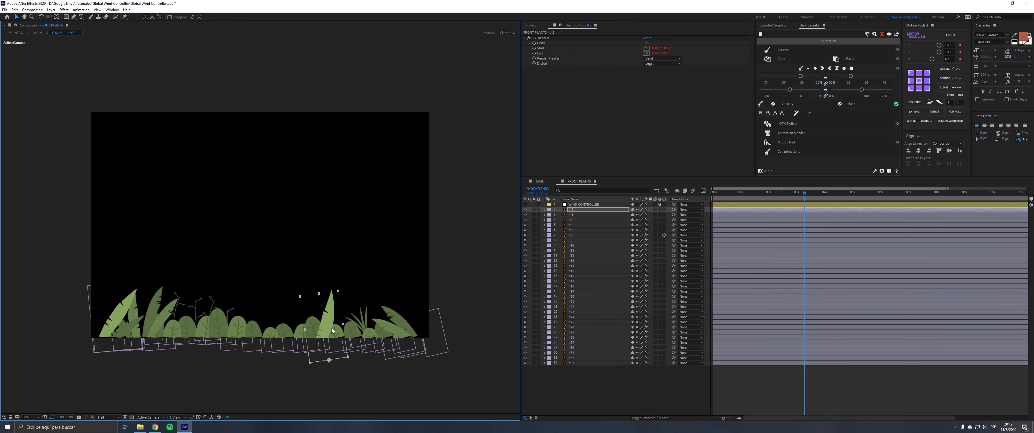
# Save the project and preview the plants' wind animation from the first frame
pyautogui.click(575, 387)
pyautogui.hotkey('ctrl', 's')
pyautogui.press('Home')
pyautogui.press('space')
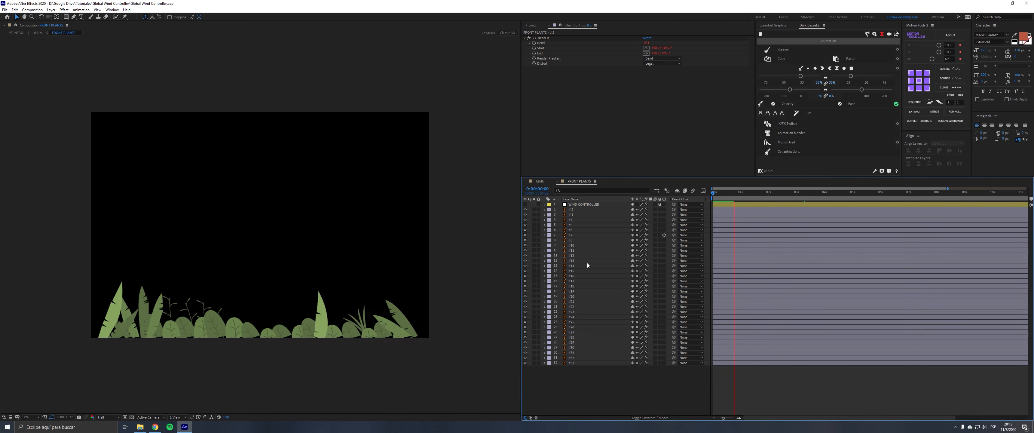
pyautogui.press('space')
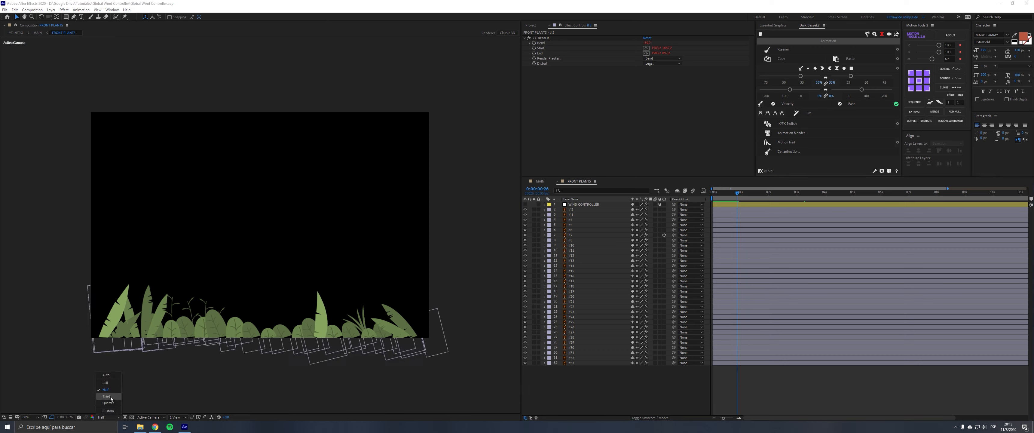
# Save the project and preview the plants' wind animation at Third resolution
pyautogui.hotkey('ctrl', 's')
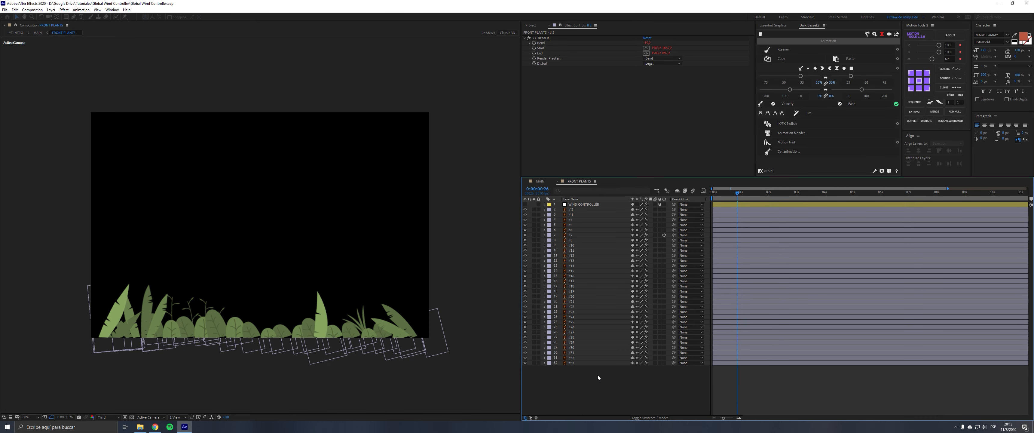
pyautogui.press('space')
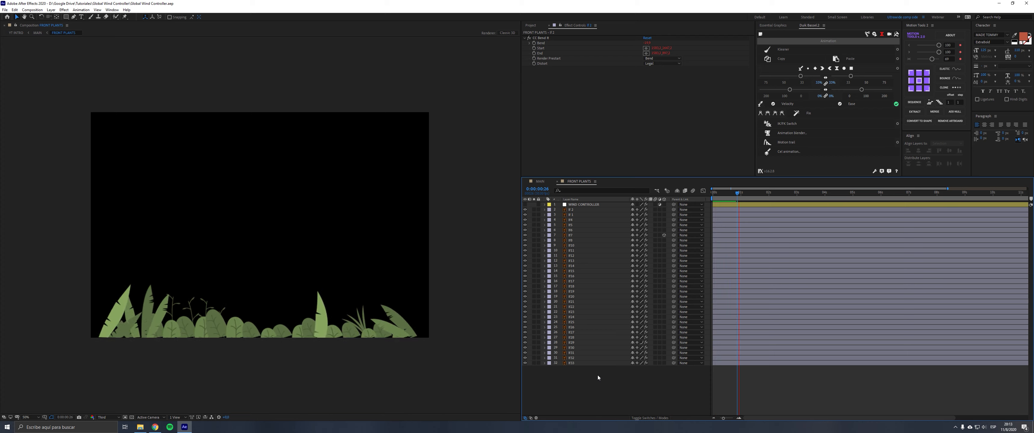
pyautogui.click(598, 375)
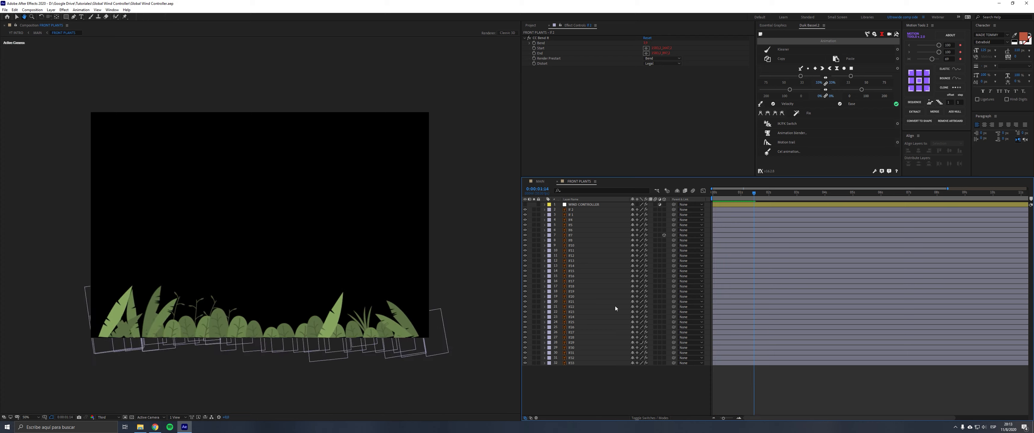
# Add a wind direction Angle keyframe to the WIND CONTROLLER at the first frame and reveal the layer's keyframes
pyautogui.click(595, 205)
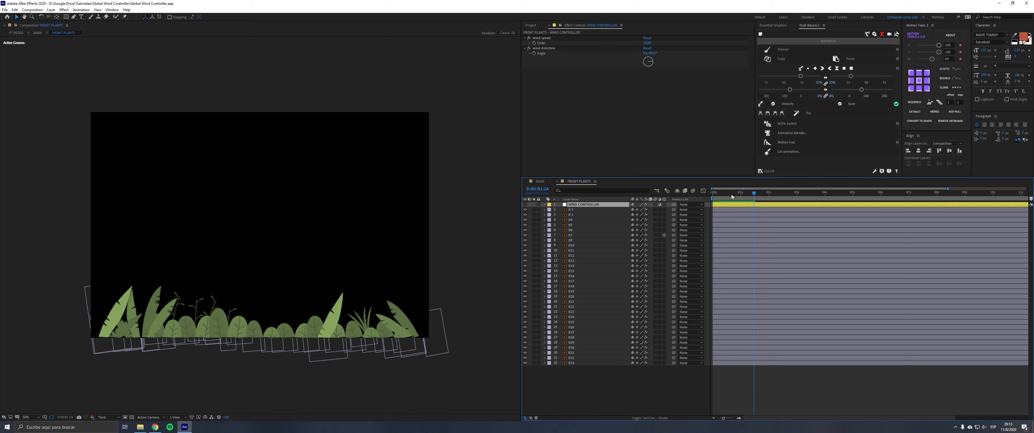
pyautogui.press('Home')
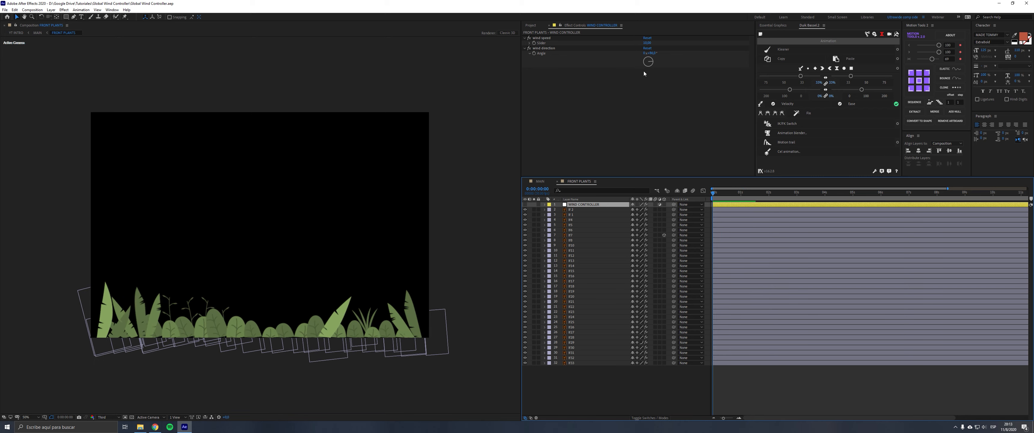
pyautogui.click(538, 58)
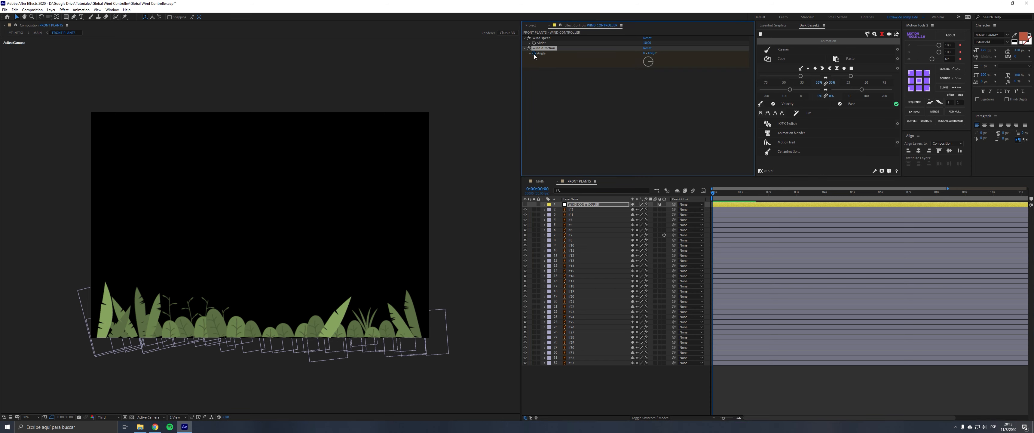
pyautogui.click(592, 206)
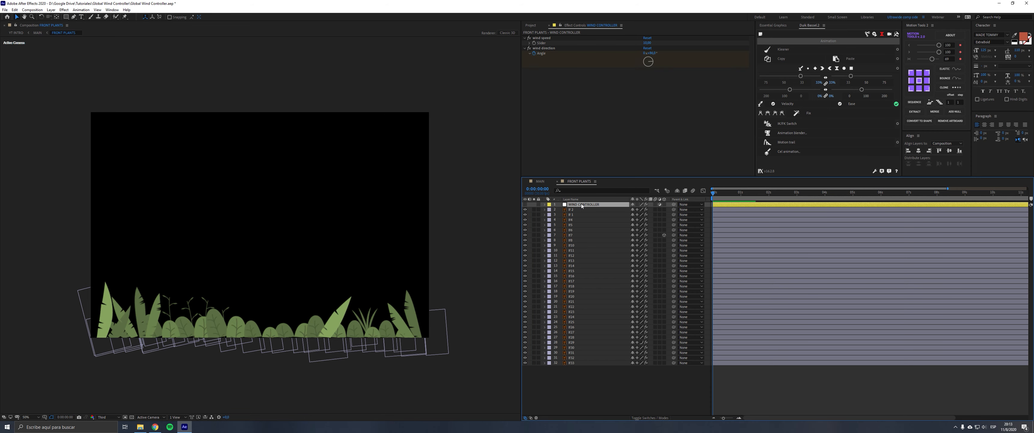
pyautogui.press('u')
# Keyframe the wind direction with a strongly lowered angle at about 1 second and a raised angle at 2 seconds
pyautogui.click(740, 198)
pyautogui.moveTo(639, 214); pyautogui.dragTo(576, 216)
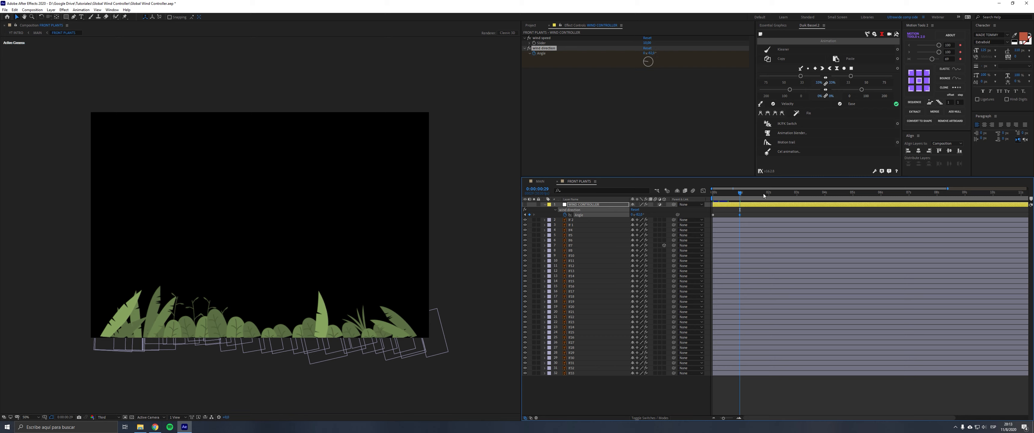
pyautogui.moveTo(764, 194); pyautogui.dragTo(768, 193)
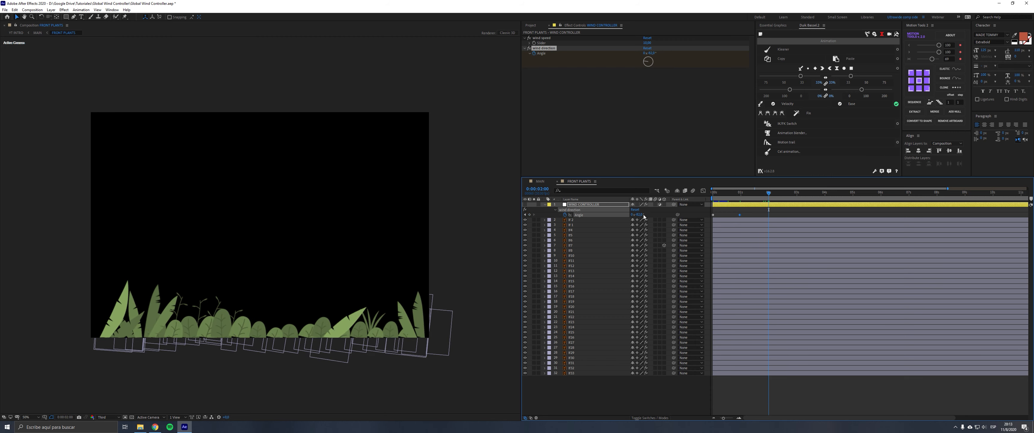
pyautogui.moveTo(644, 215); pyautogui.dragTo(683, 216)
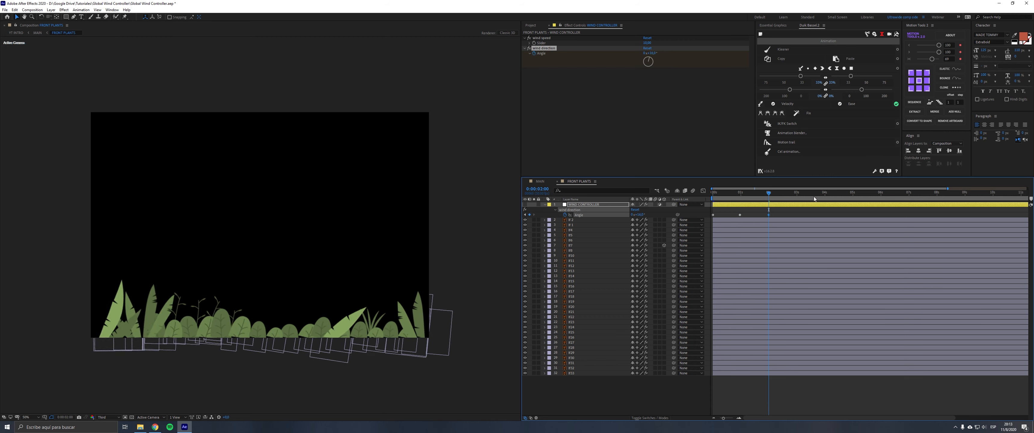
# Add two more wind direction keyframes, raising the angle at about 3.8 seconds and lowering it at about 6 seconds
pyautogui.moveTo(815, 199); pyautogui.dragTo(819, 195)
pyautogui.moveTo(639, 215); pyautogui.dragTo(692, 216)
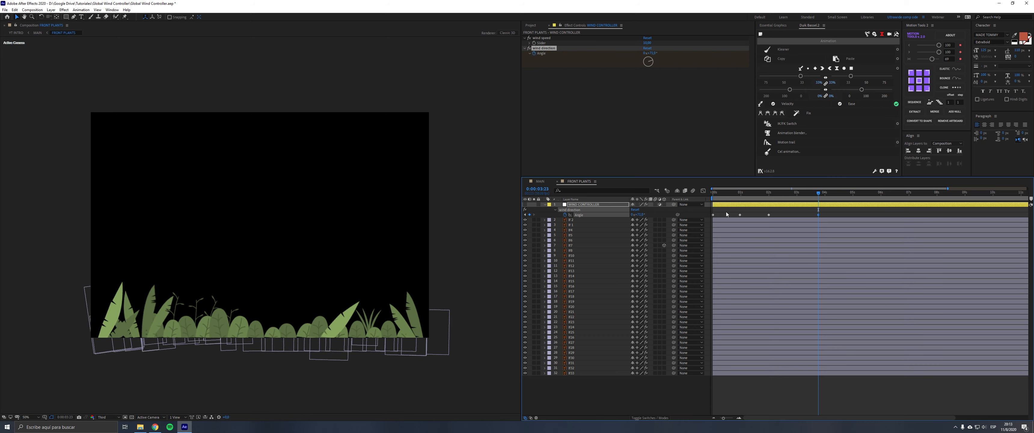
pyautogui.moveTo(818, 193); pyautogui.dragTo(884, 194)
pyautogui.moveTo(639, 214); pyautogui.dragTo(587, 215)
# Apply Easy Ease to all the wind direction keyframes and save the project
pyautogui.moveTo(845, 212); pyautogui.dragTo(710, 223)
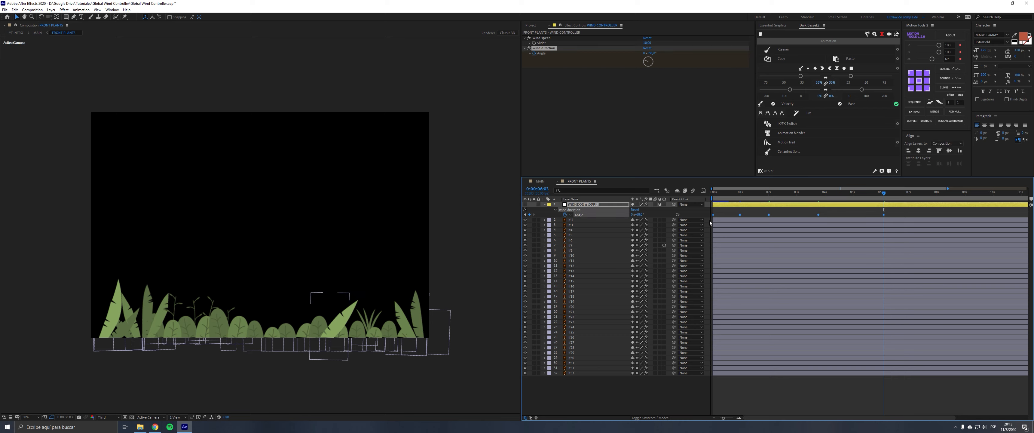
pyautogui.press('F9')
pyautogui.click(668, 391)
pyautogui.hotkey('ctrl', 's')
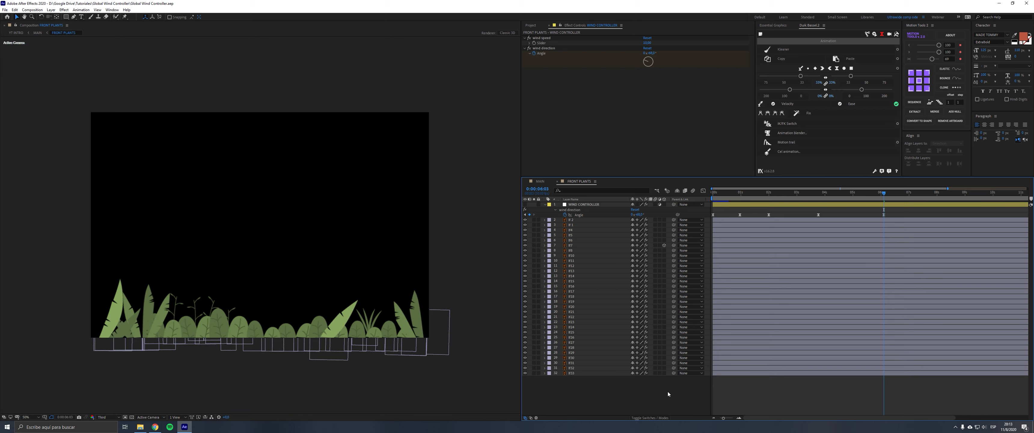
# Preview the plants' response to the animated wind direction several times from the first frame
pyautogui.press('space')
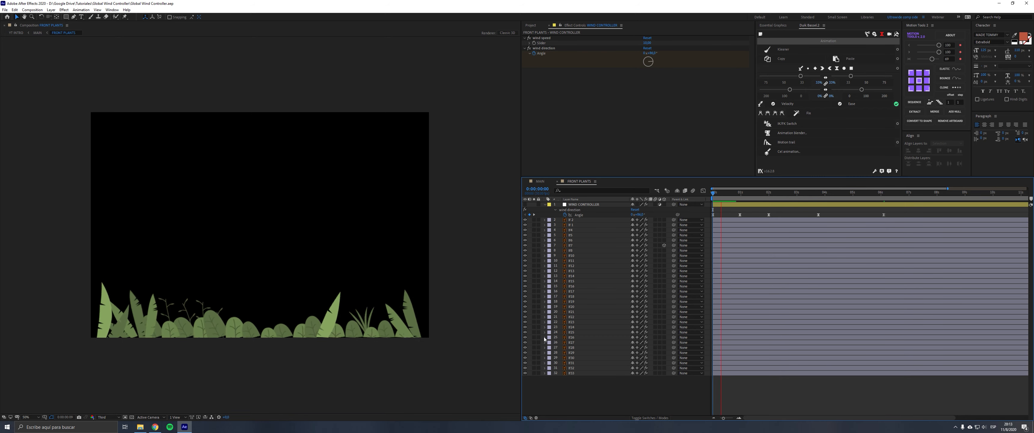
pyautogui.press('space')
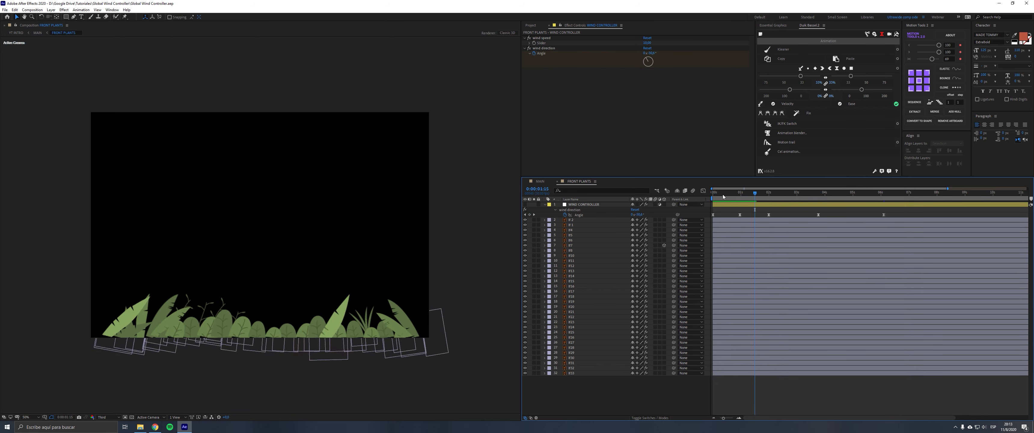
pyautogui.moveTo(714, 194); pyautogui.dragTo(694, 201)
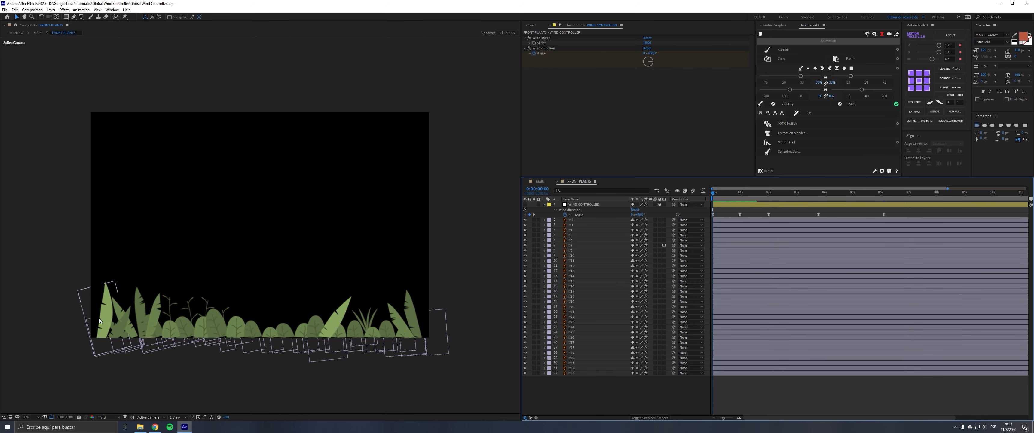
pyautogui.press('space')
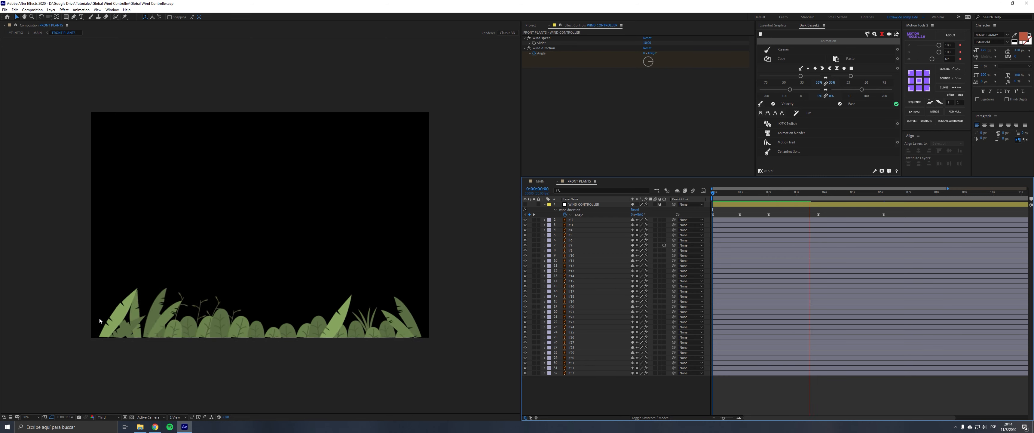
pyautogui.press('space')
pyautogui.press('space')
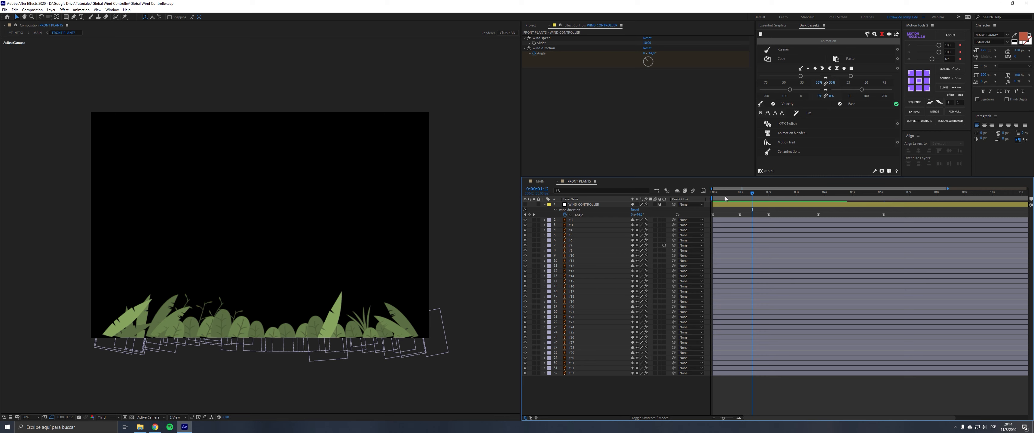
pyautogui.press('Home')
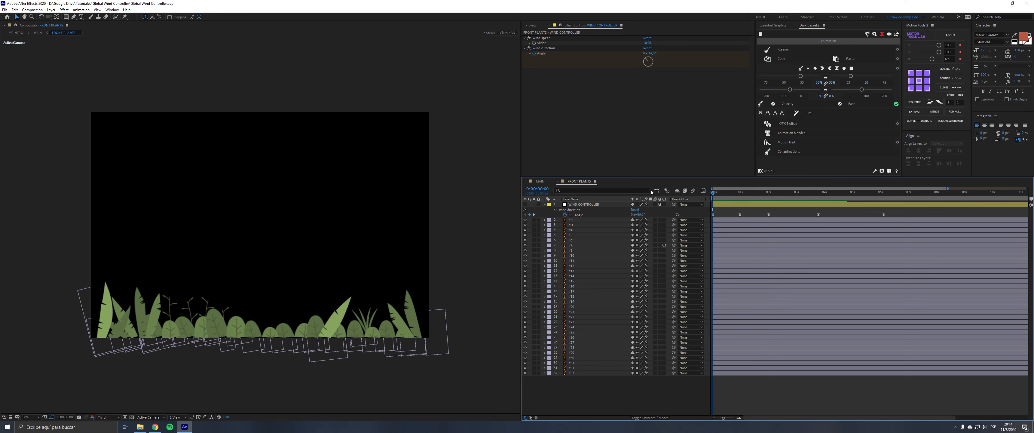
# Set the controller's wind speed to 15, save the project and preview the plants' motion
pyautogui.click(541, 39)
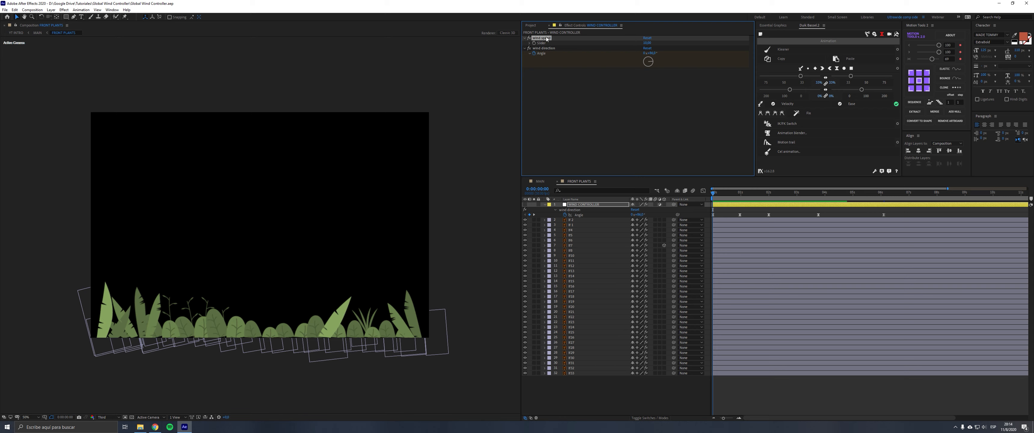
pyautogui.click(645, 43)
pyautogui.write('15')
pyautogui.press('Return')
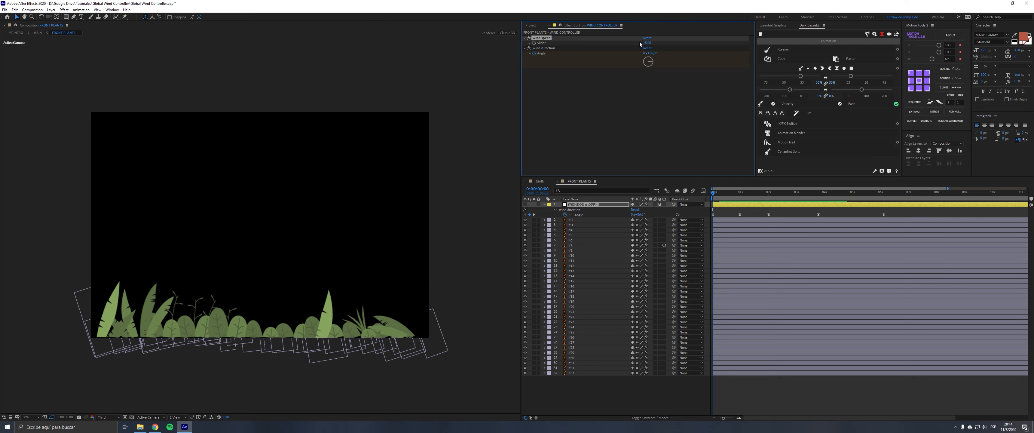
pyautogui.hotkey('ctrl', 's')
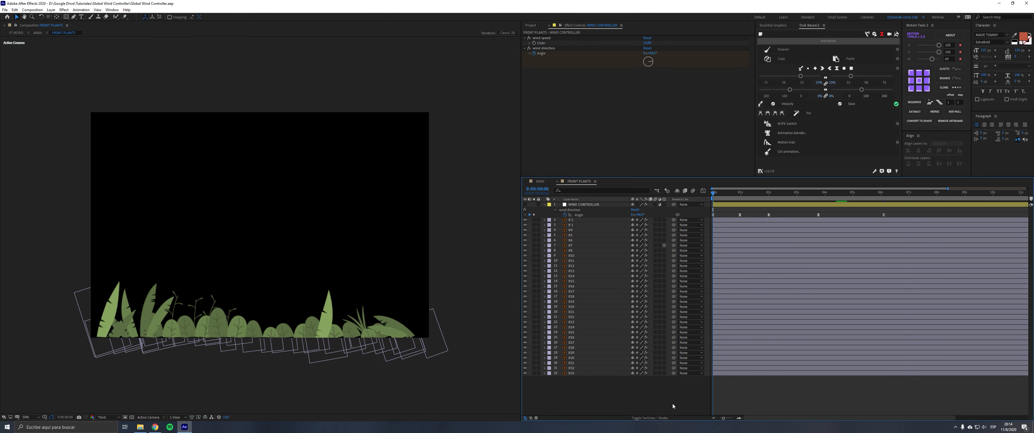
pyautogui.press('space')
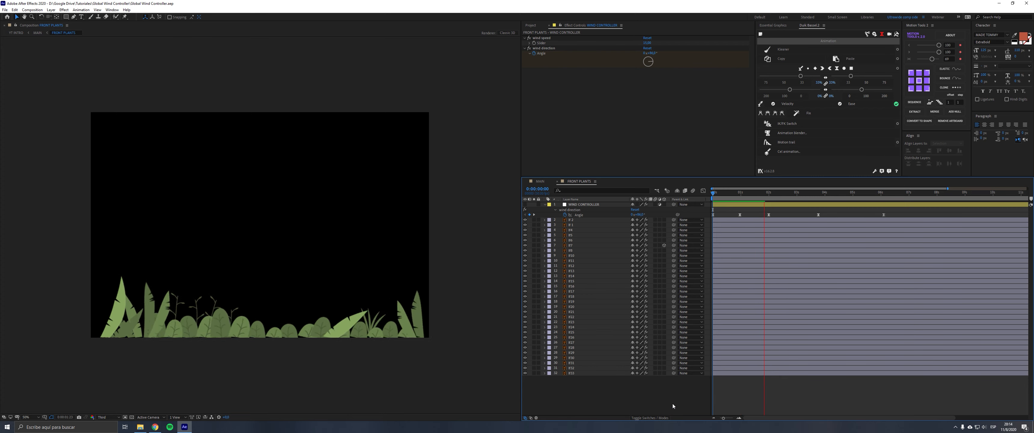
pyautogui.press('space')
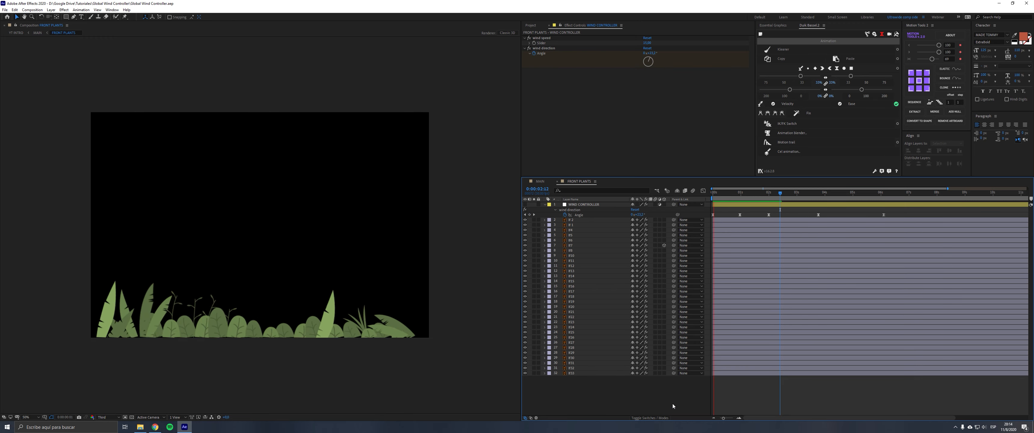
# Open the MAIN composition and preview the complete landscape animation from the first frame
pyautogui.click(540, 182)
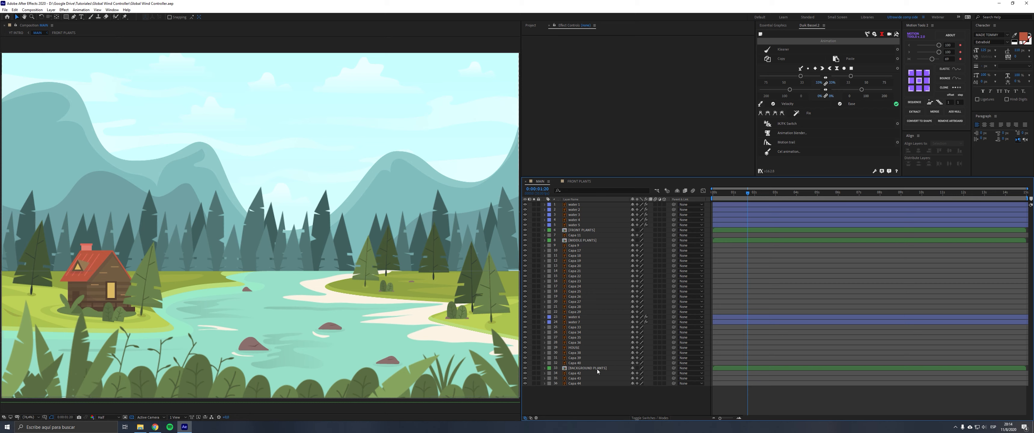
pyautogui.click(597, 370)
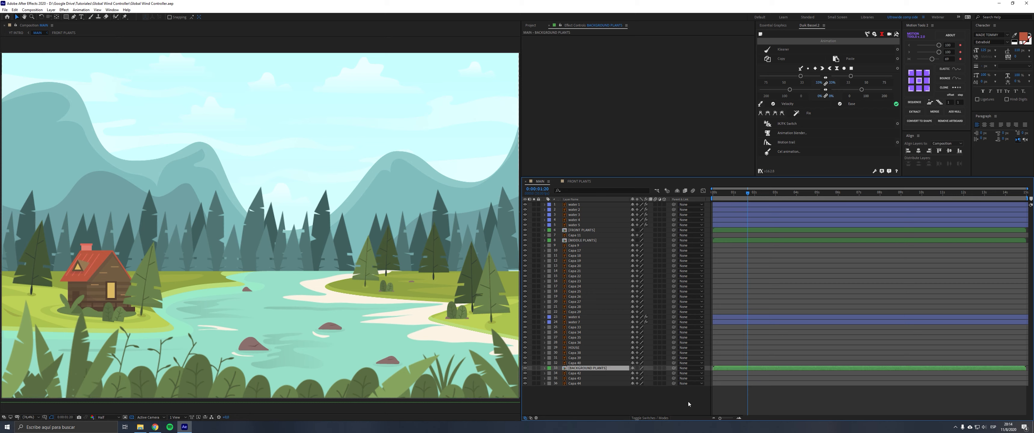
pyautogui.moveTo(724, 196); pyautogui.dragTo(712, 196)
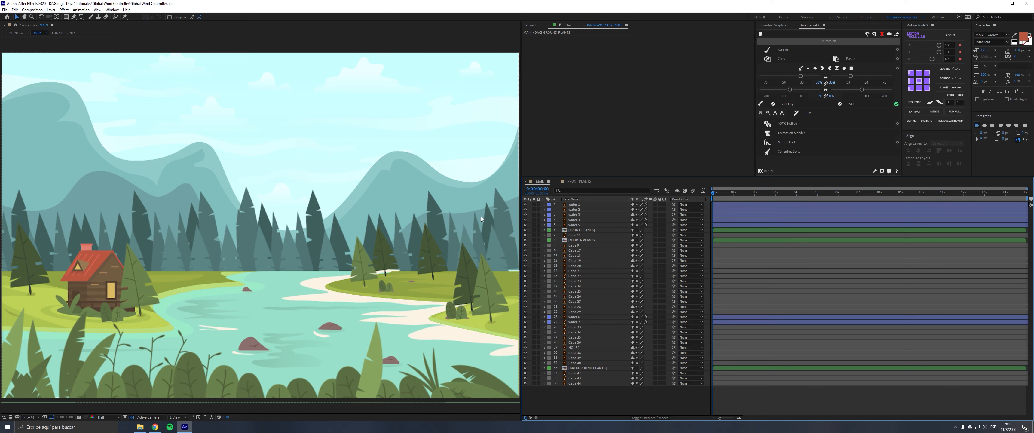
pyautogui.press('space')
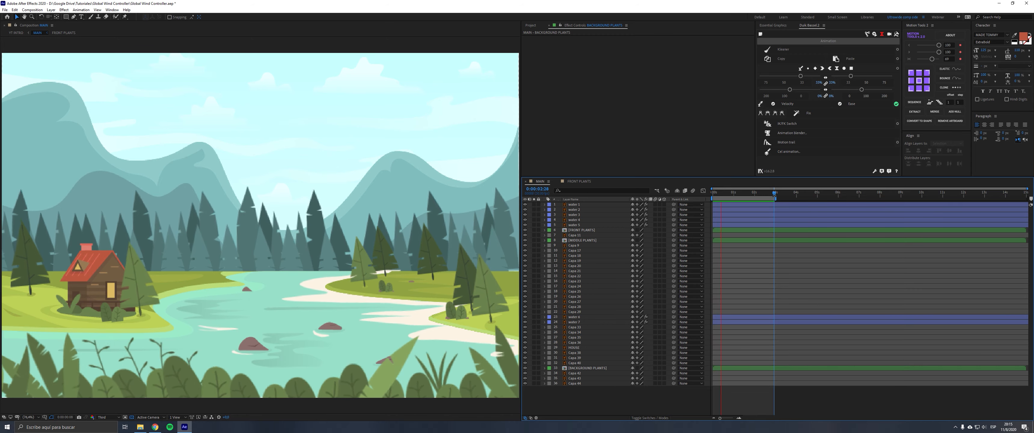